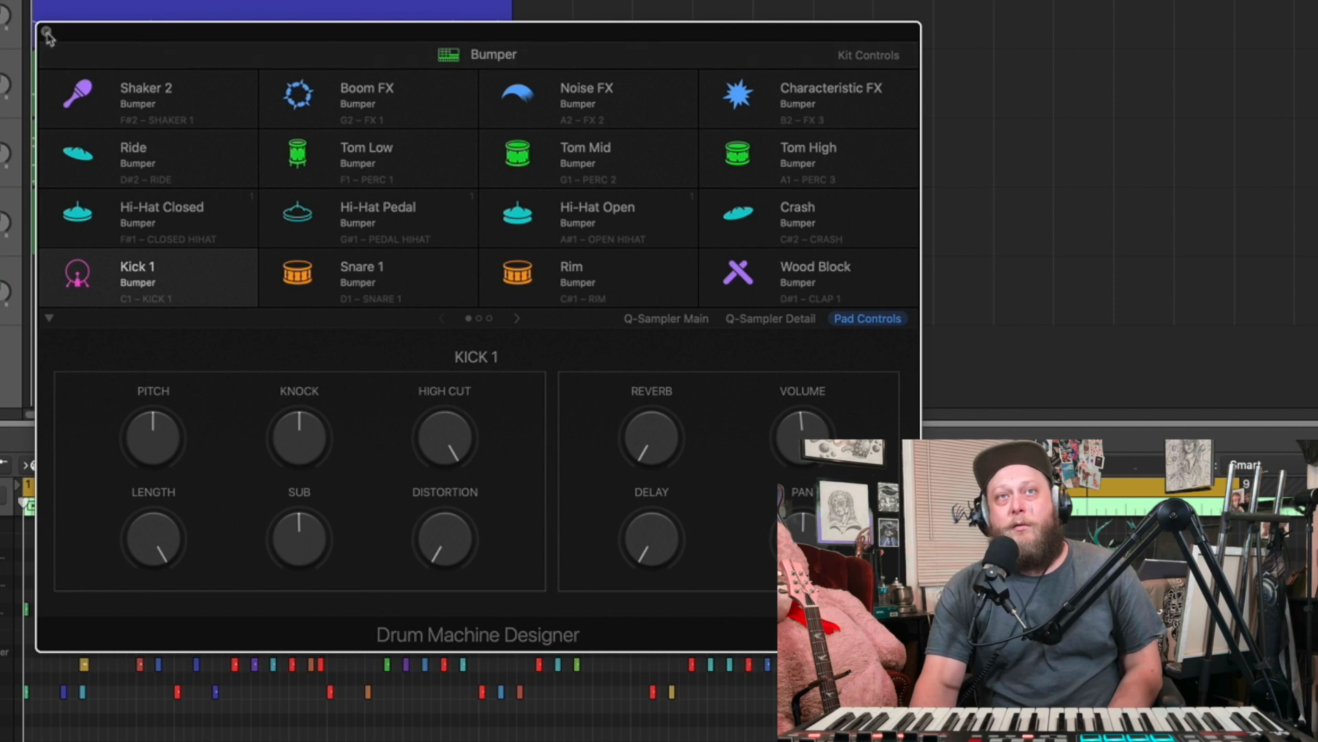
# - Close the Drum Machine Designer window and play the Bumper drum track in solo
pyautogui.click(47, 34)
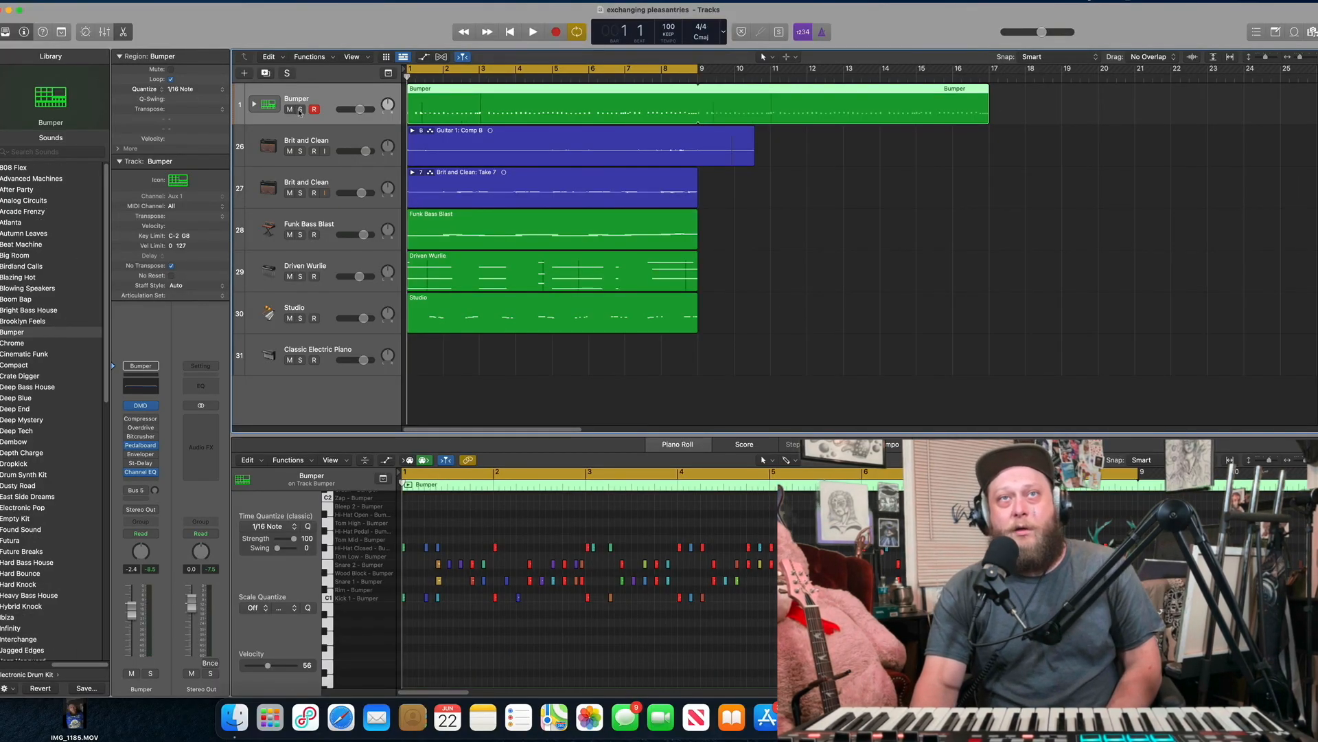
pyautogui.click(300, 109)
pyautogui.click(533, 32)
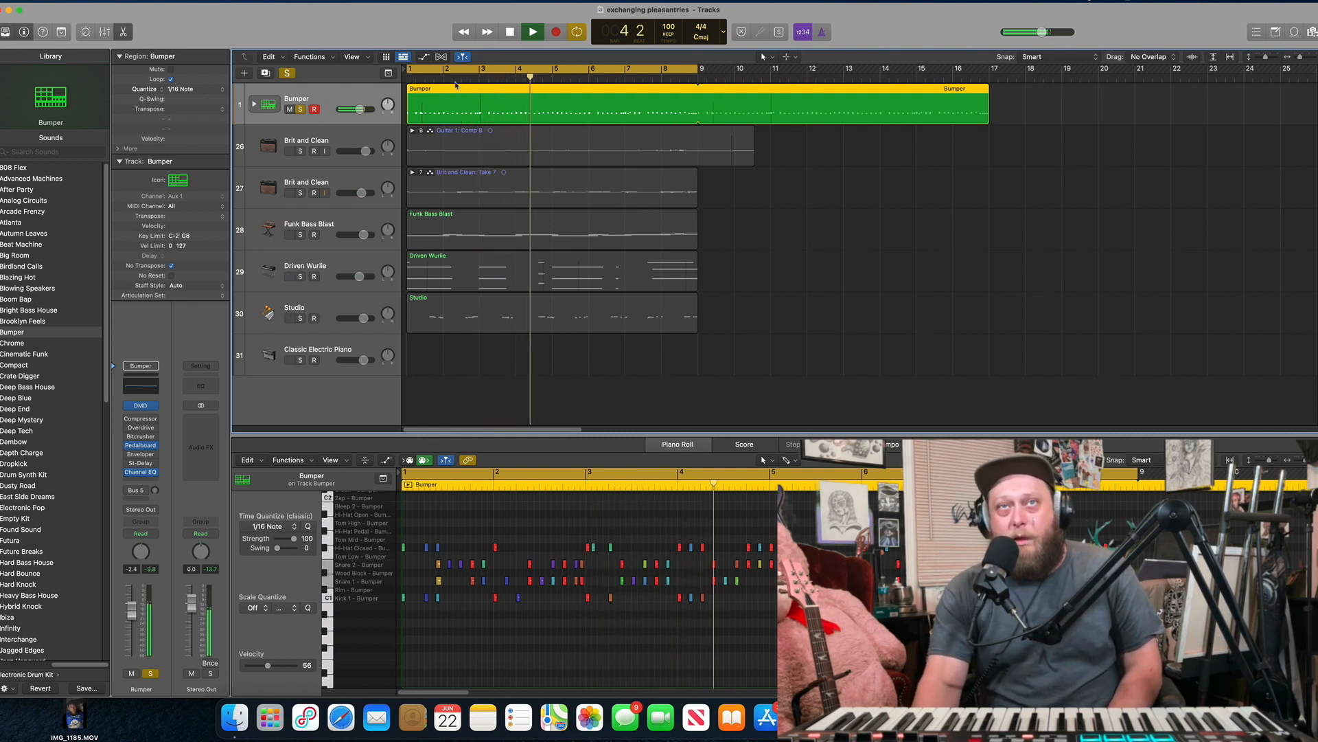
pyautogui.click(509, 32)
pyautogui.click(509, 31)
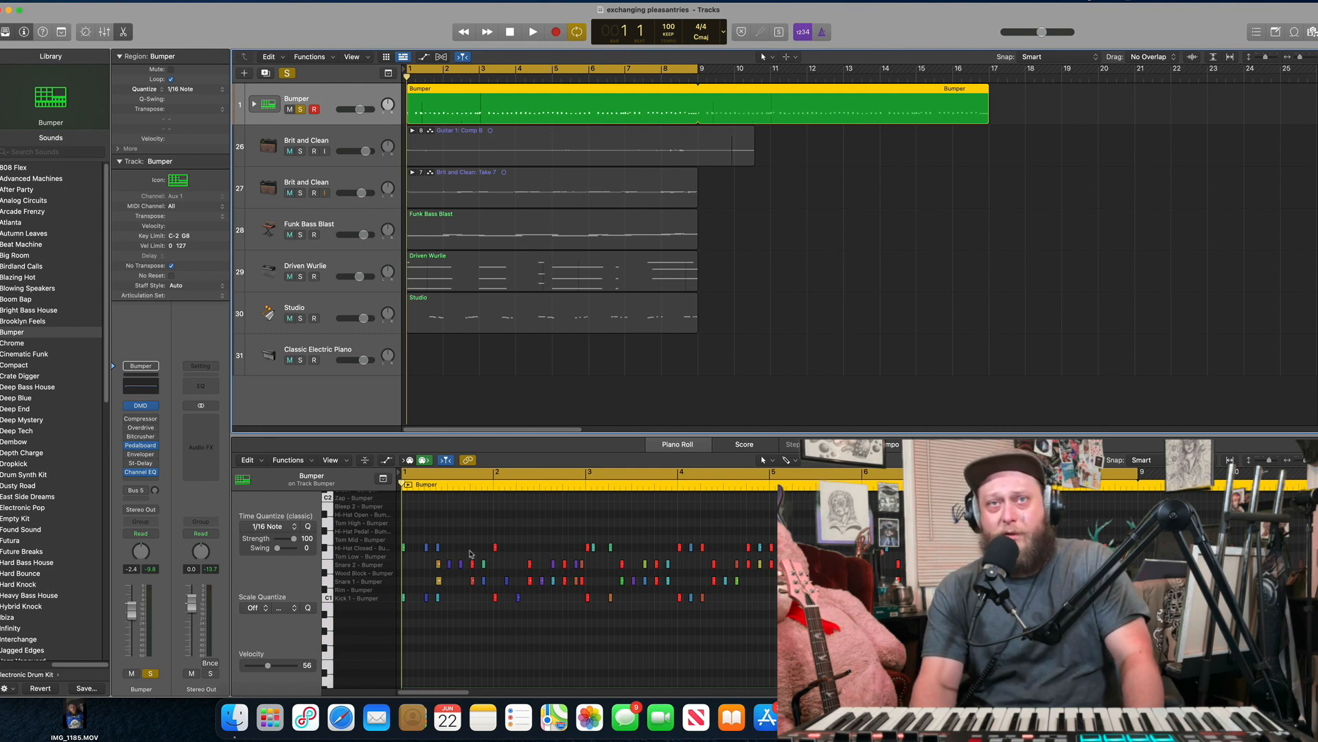
# - Listen to the soloed Bumper drums again from bar 1 and return the playhead to the start
pyautogui.click(533, 32)
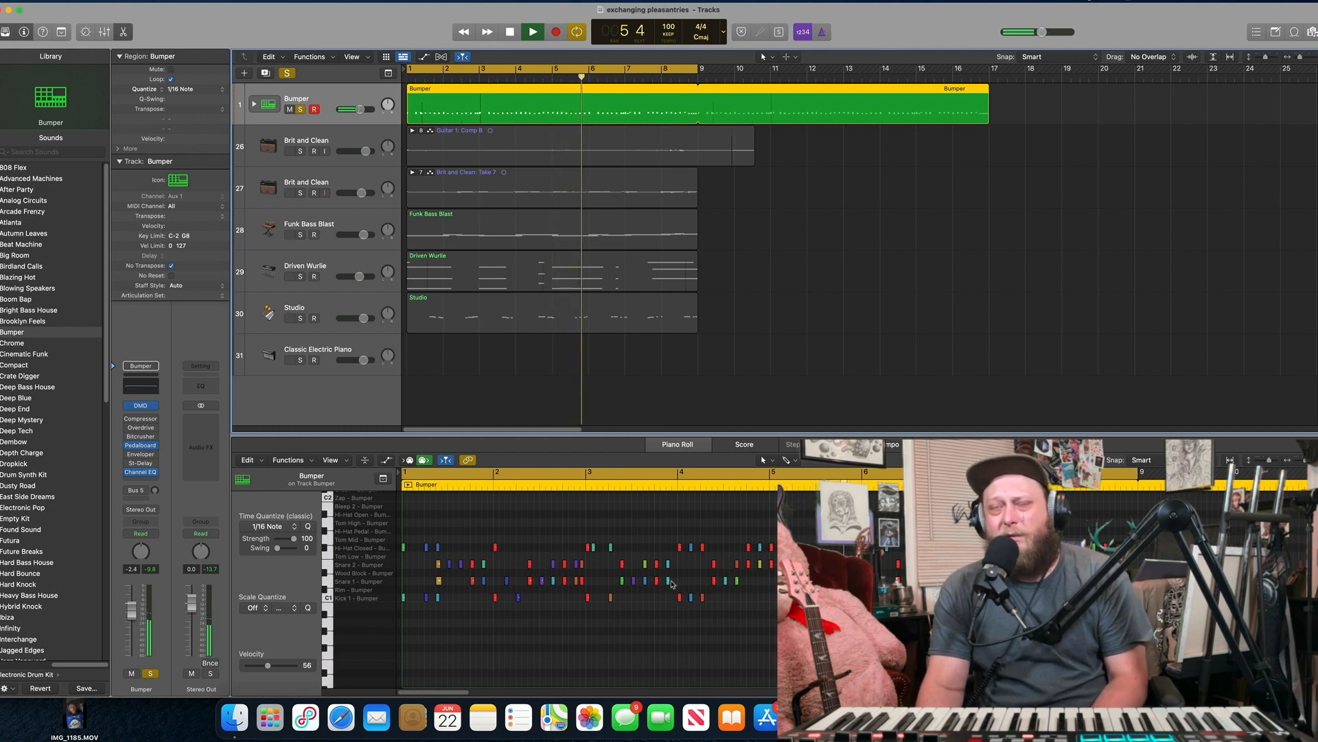
pyautogui.click(511, 32)
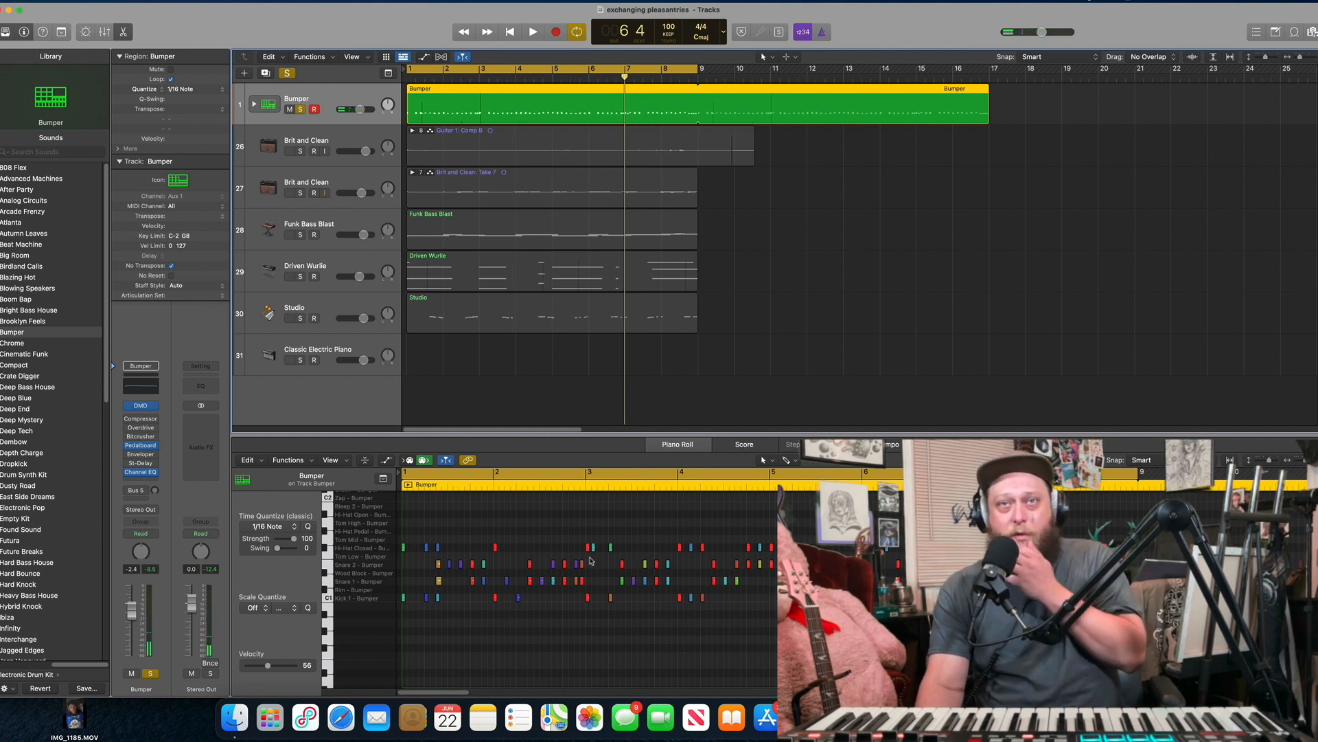
pyautogui.click(512, 32)
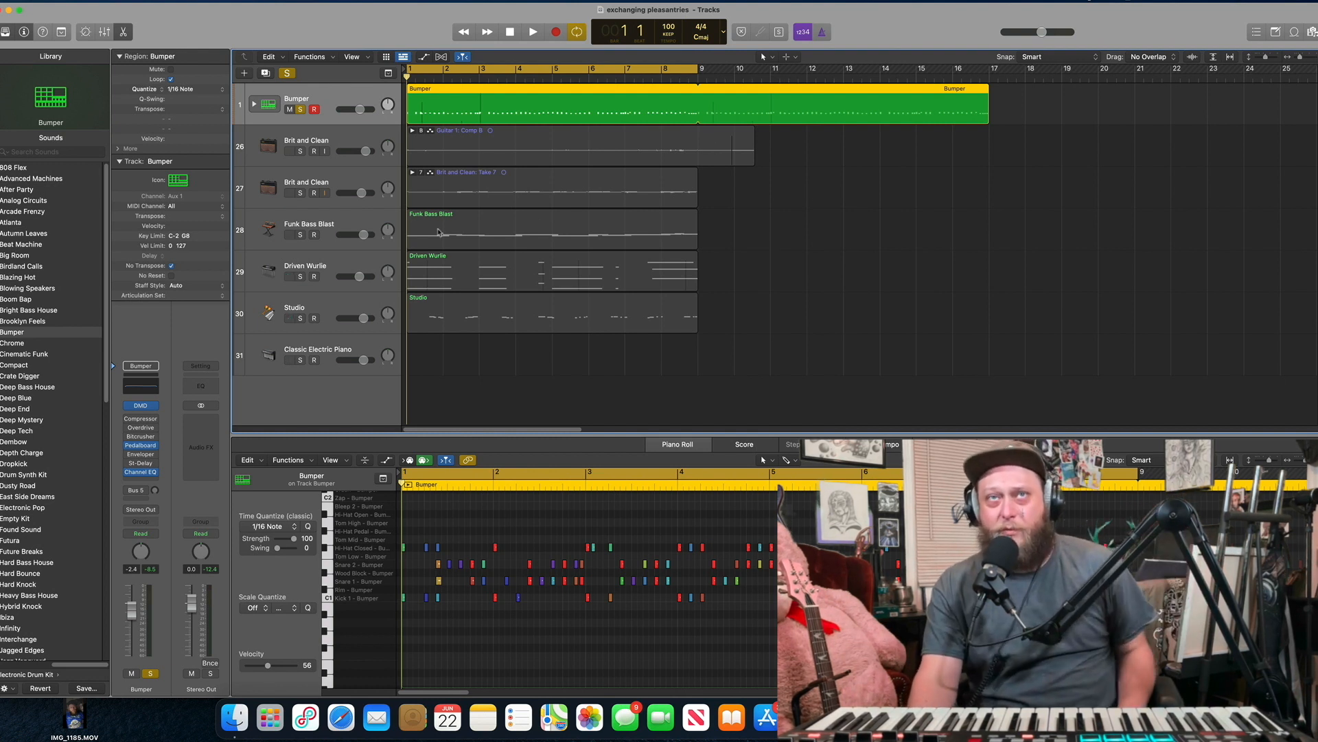
# - Audition the Studio percussion track's notes and play that track on its own, with Bumper no longer soloed
pyautogui.click(327, 312)
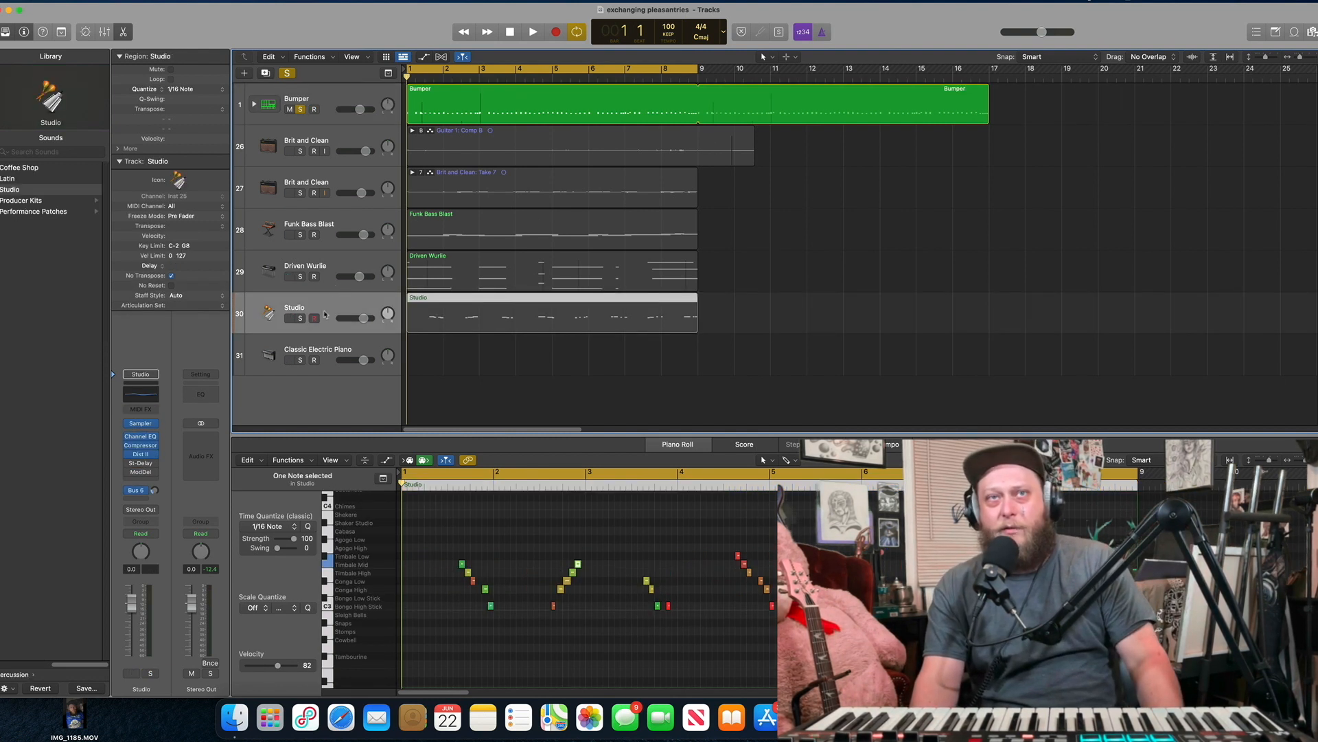
pyautogui.click(300, 319)
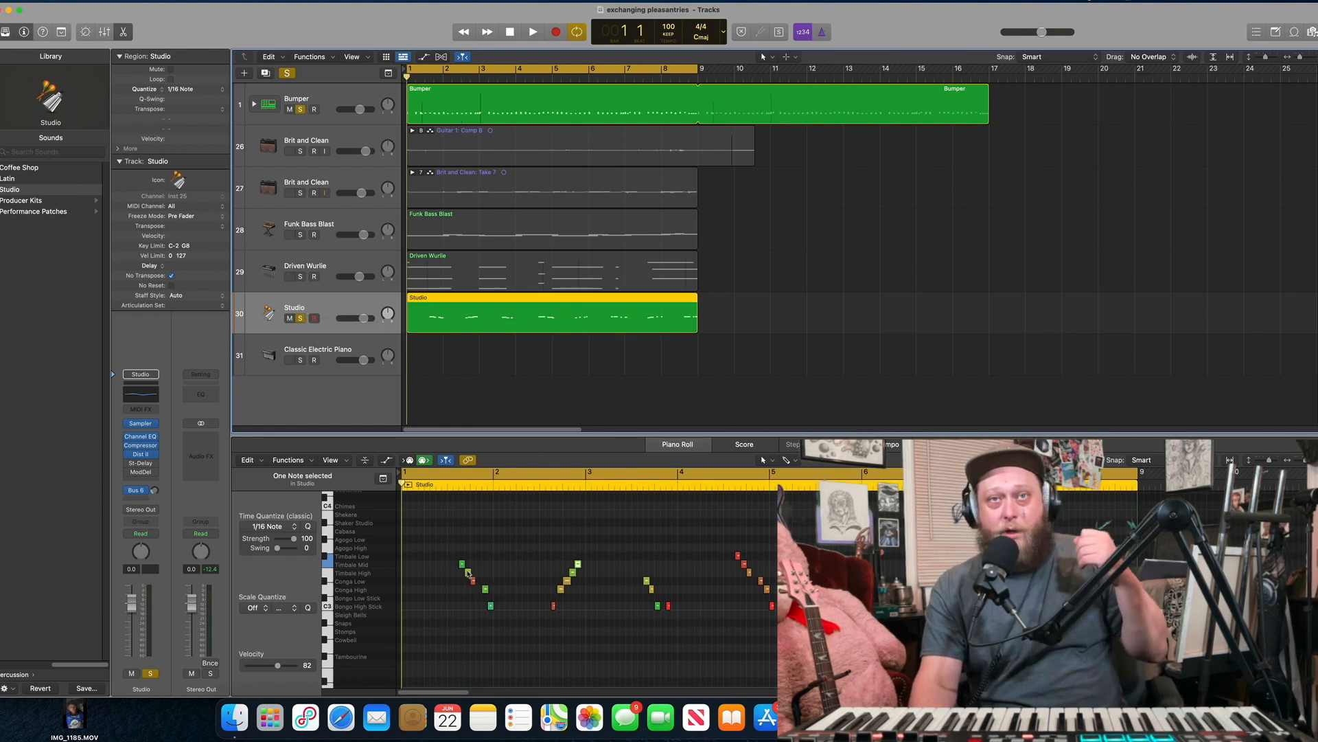
pyautogui.click(462, 565)
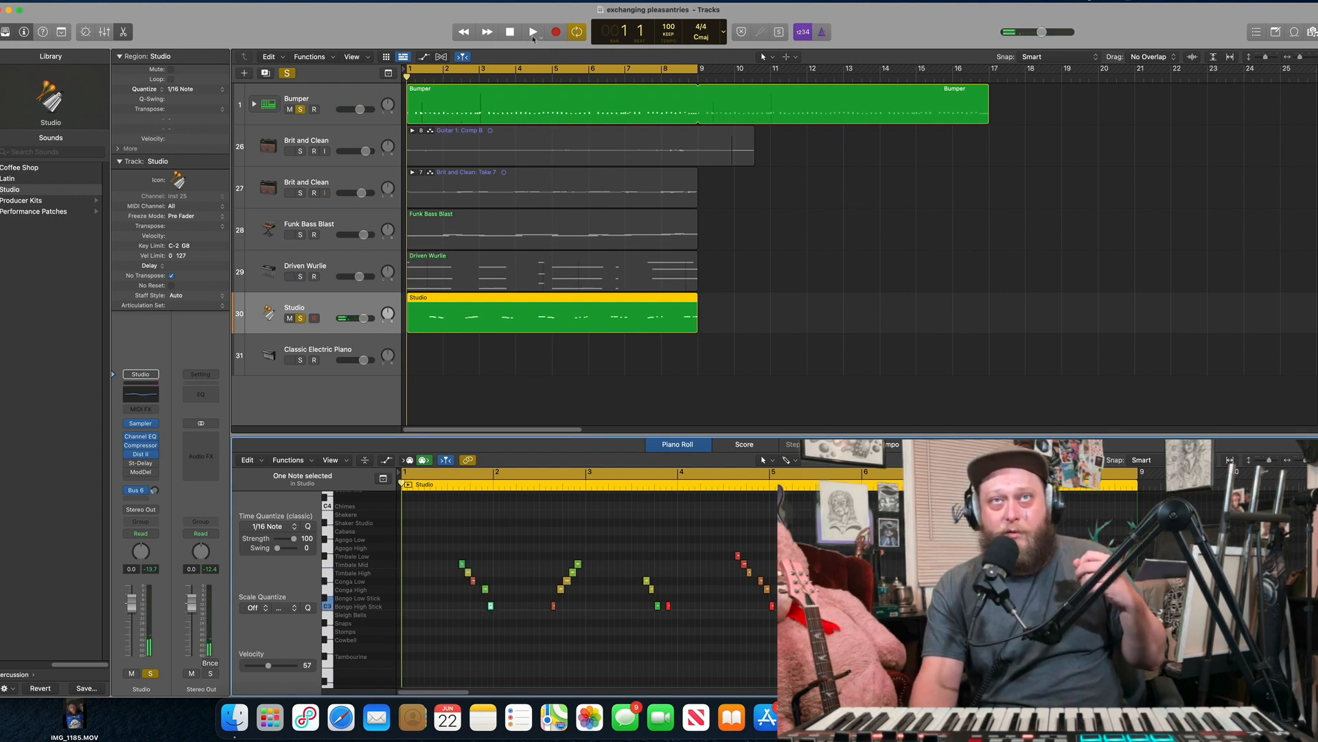
pyautogui.click(301, 111)
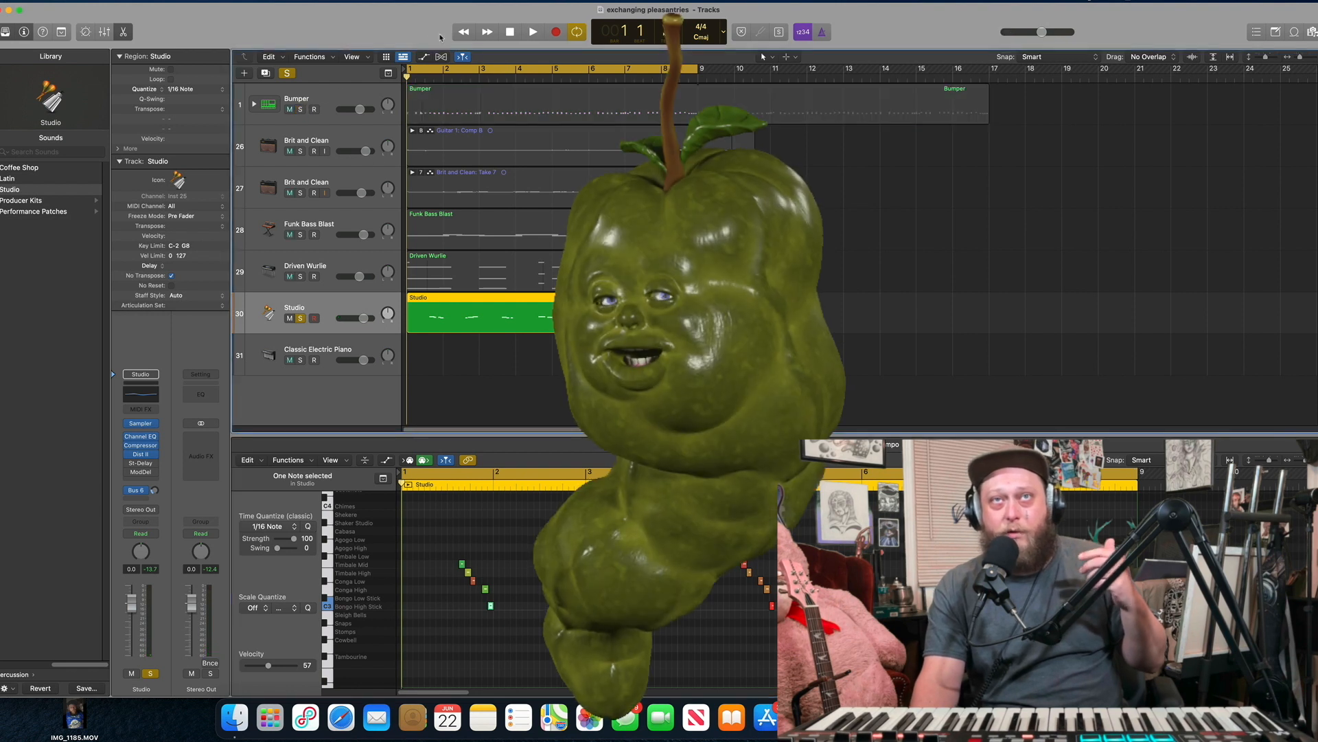
pyautogui.press('space')
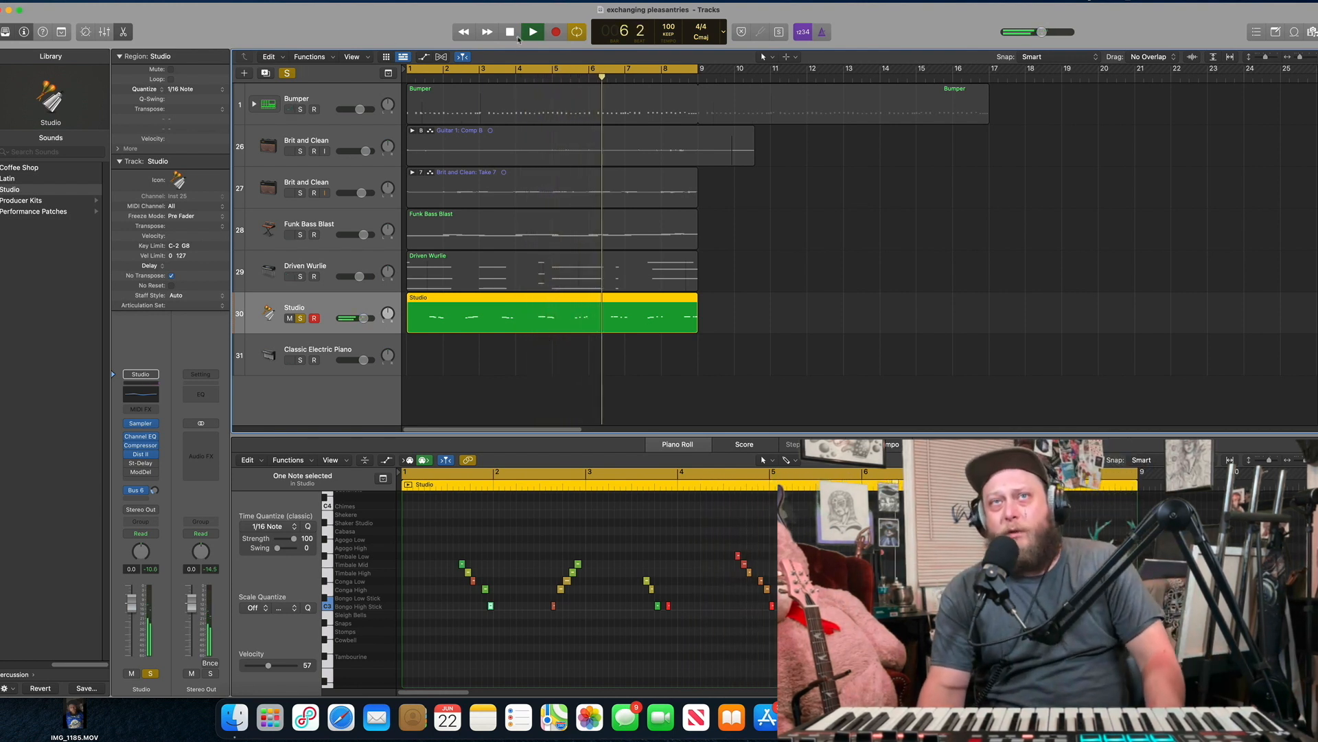
pyautogui.press('space')
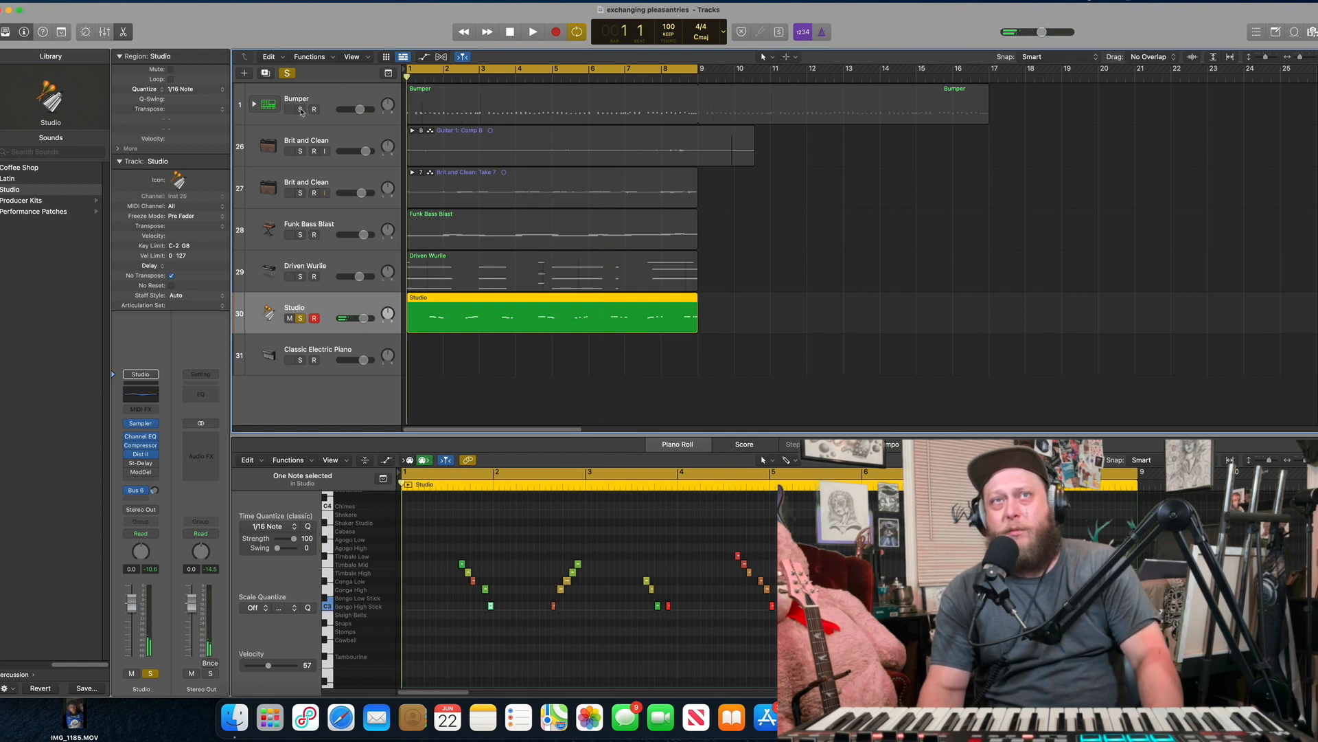
# - Solo Bumper together with the Studio percussion and listen to both from the start
pyautogui.click(300, 110)
pyautogui.click(530, 33)
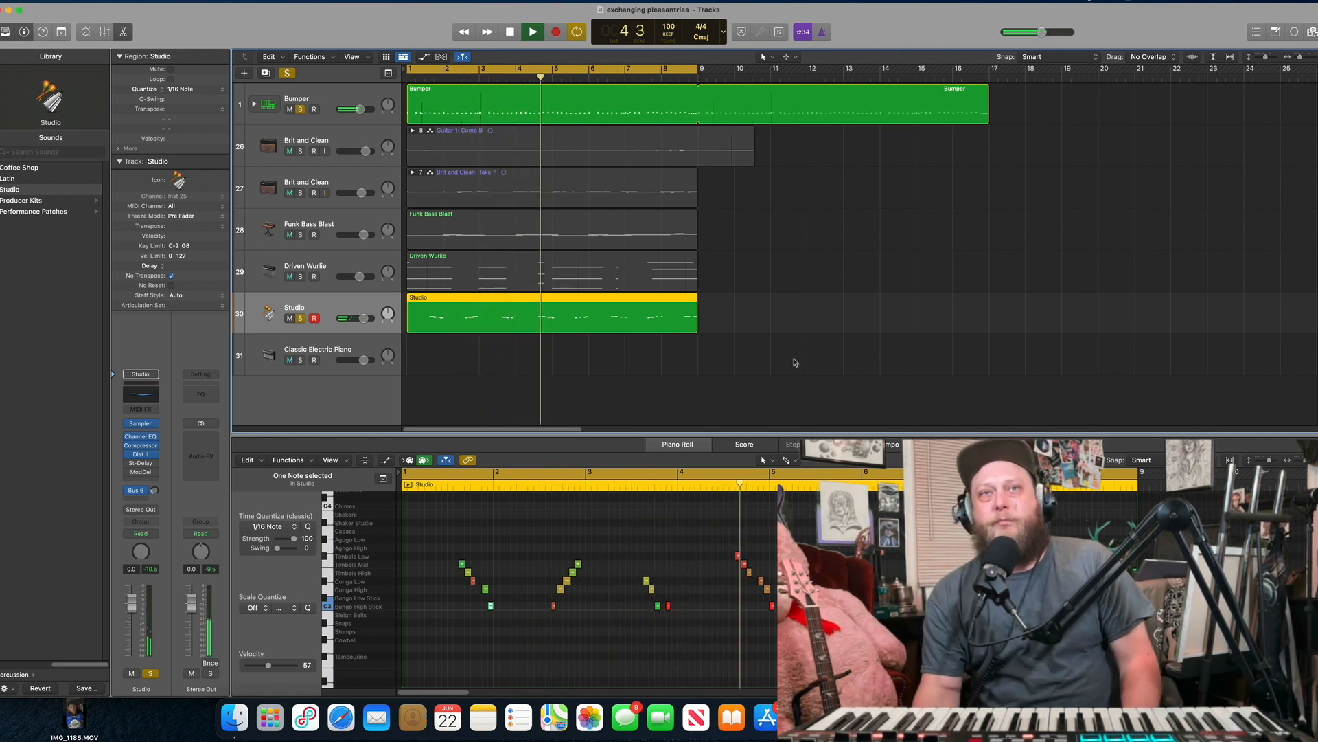
pyautogui.click(512, 32)
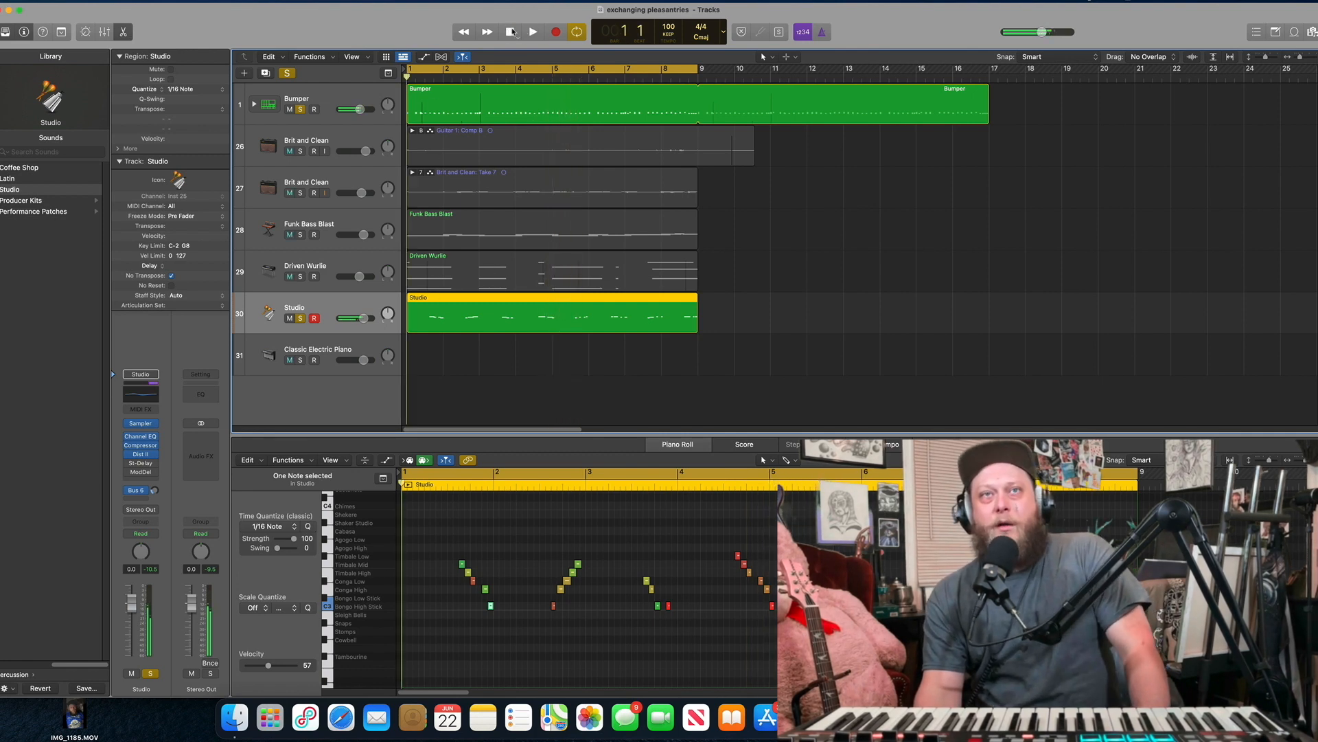
# - Clear the existing solos and listen to the first Brit and Clean guitar (track 26) on its own
pyautogui.click(344, 145)
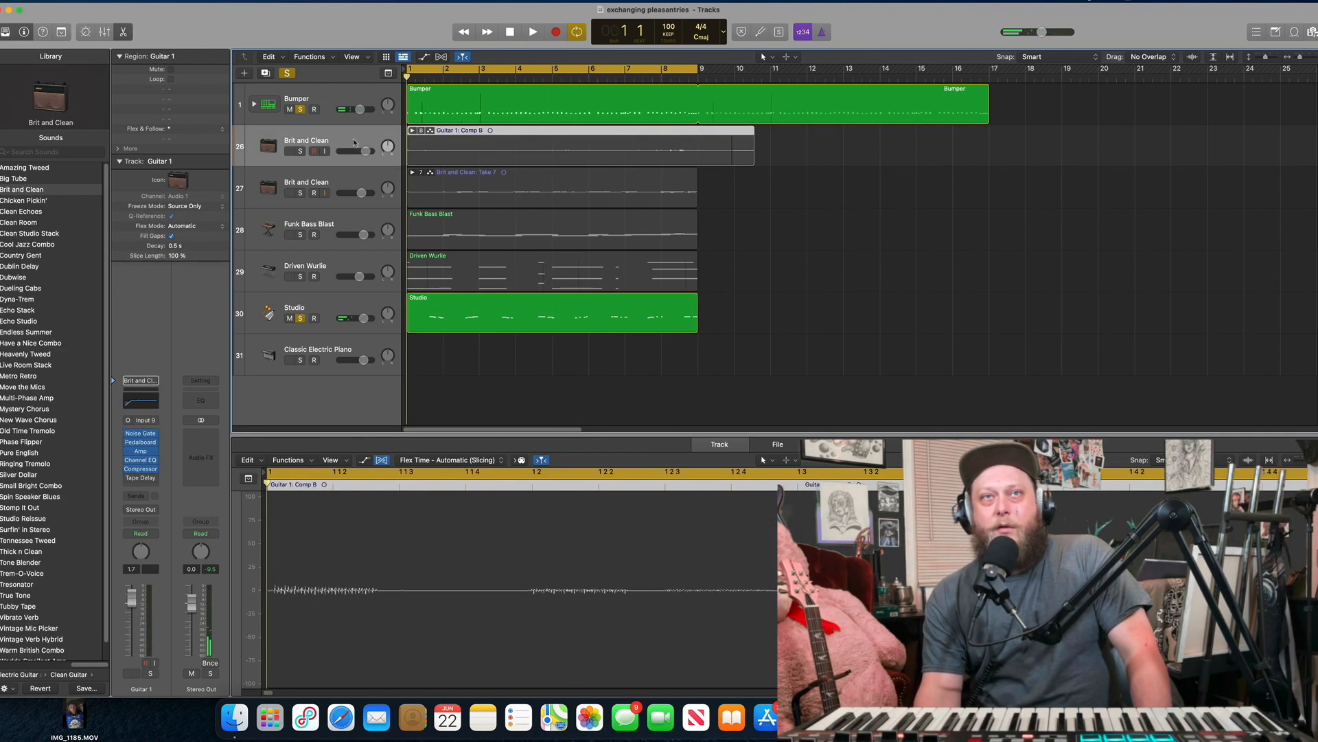
pyautogui.click(289, 73)
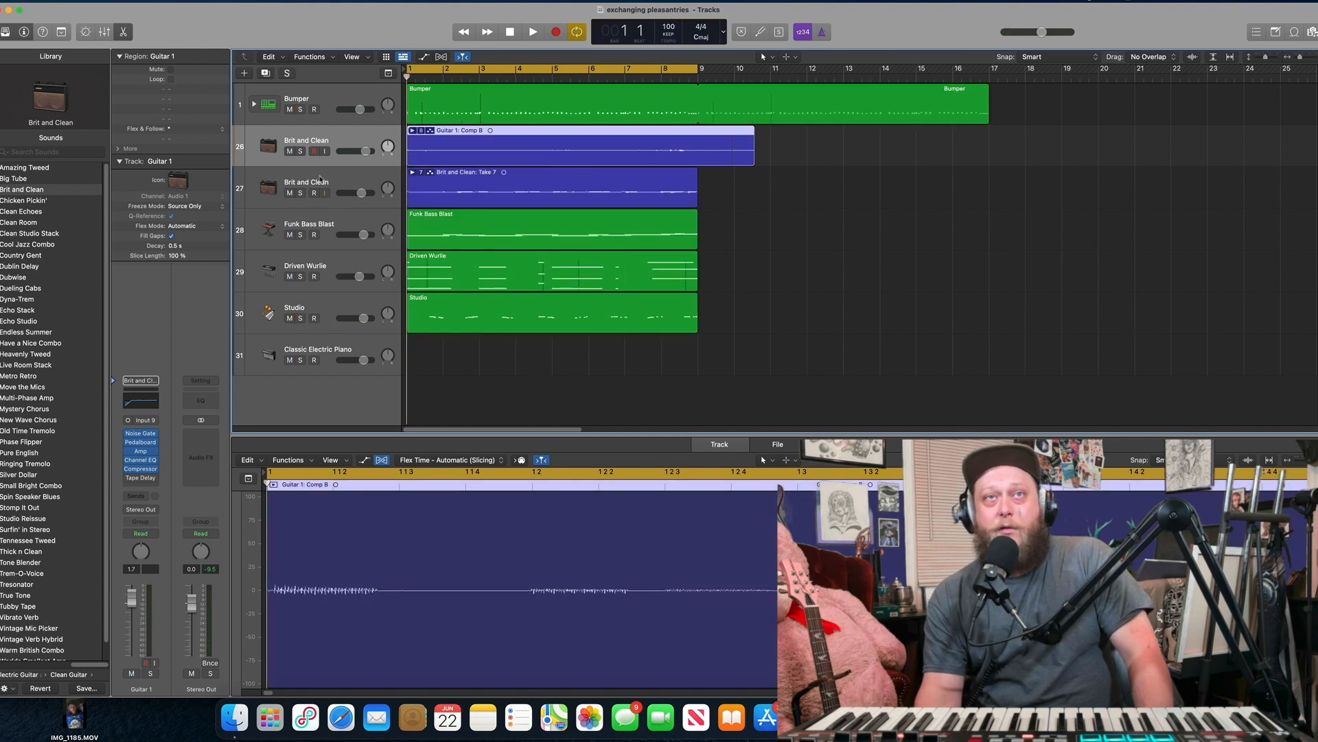
pyautogui.click(300, 152)
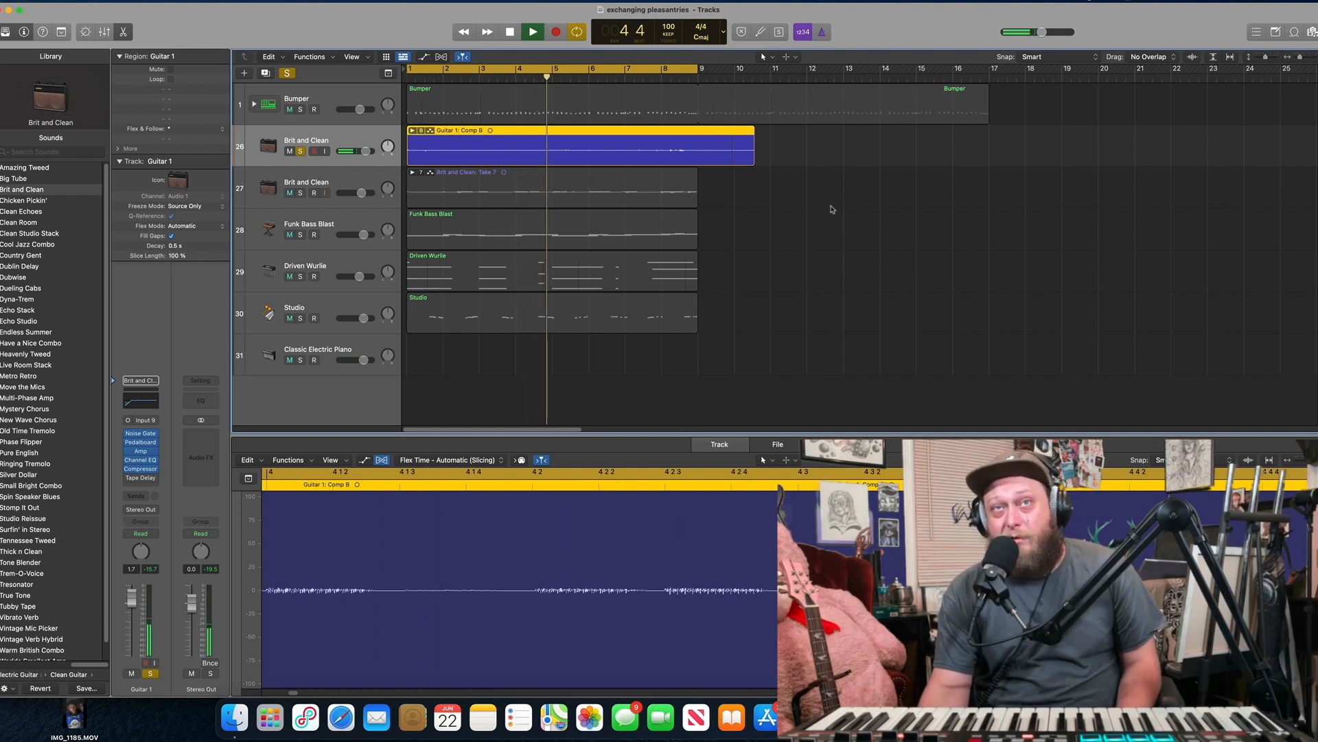
pyautogui.click(511, 31)
pyautogui.click(511, 32)
# - Switch the solo to the second Brit and Clean guitar (track 27) and play it from the start
pyautogui.click(336, 184)
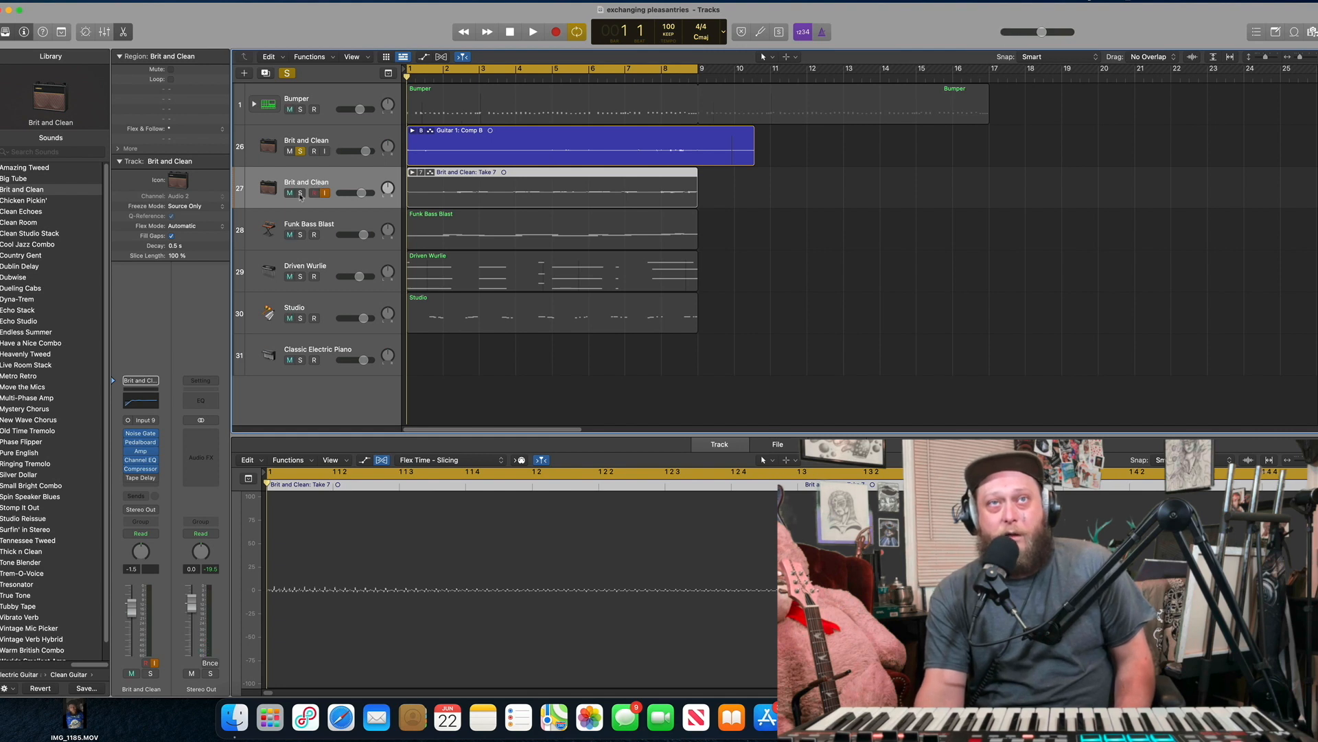
pyautogui.click(300, 152)
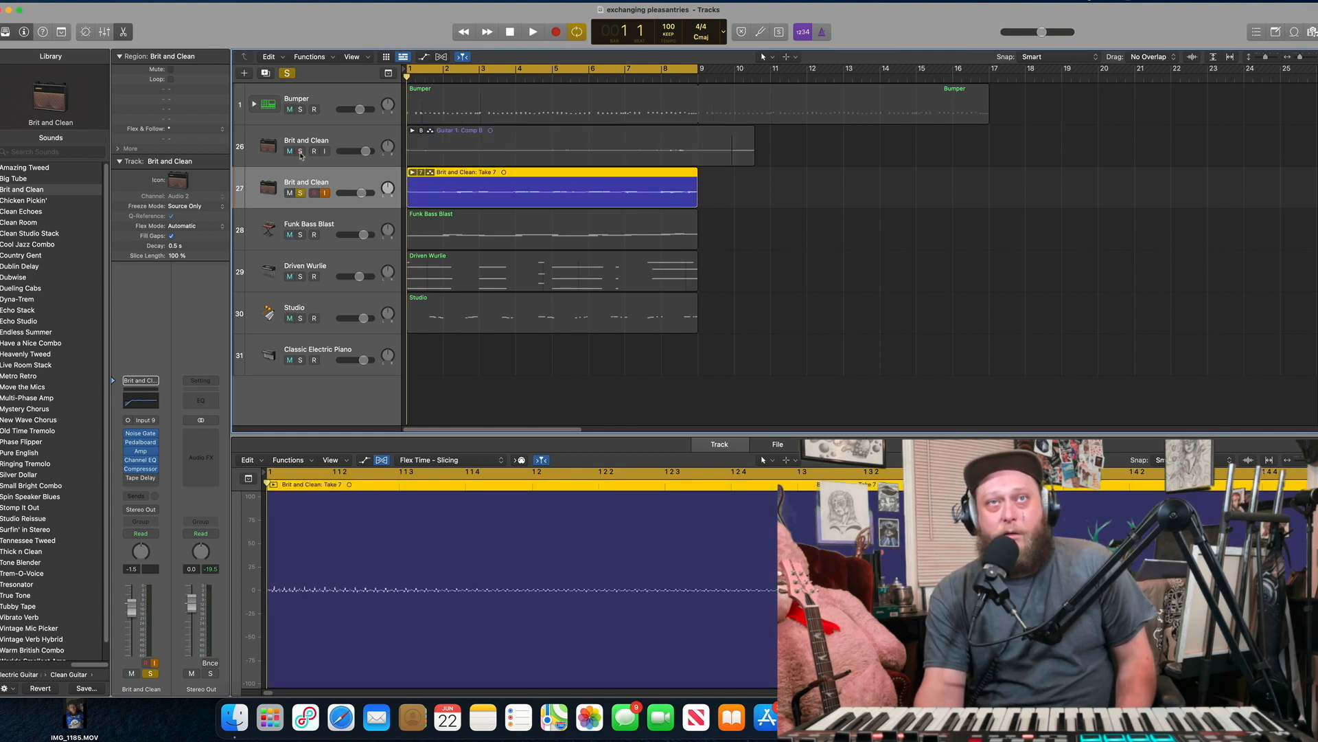
pyautogui.click(536, 34)
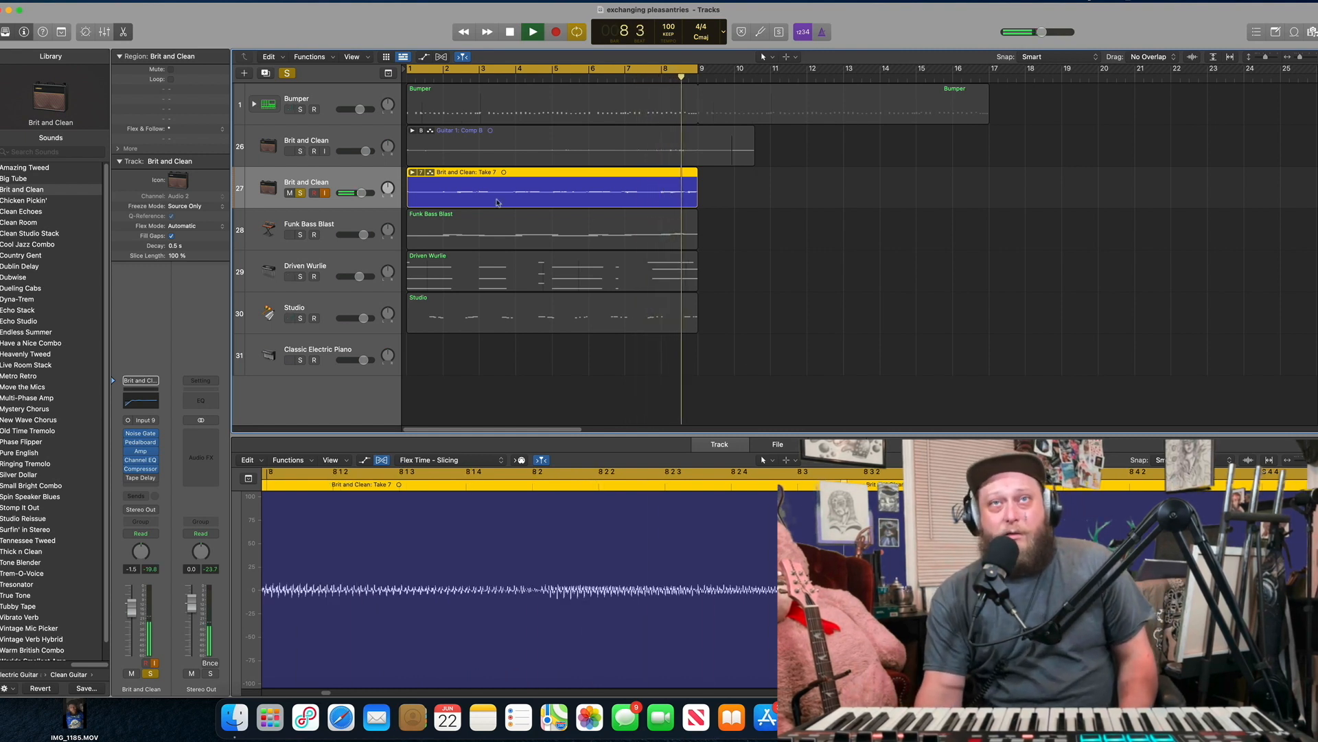
# - Add the first Brit and Clean guitar to the solo, listen to both guitars together, and clear all solos
pyautogui.click(300, 151)
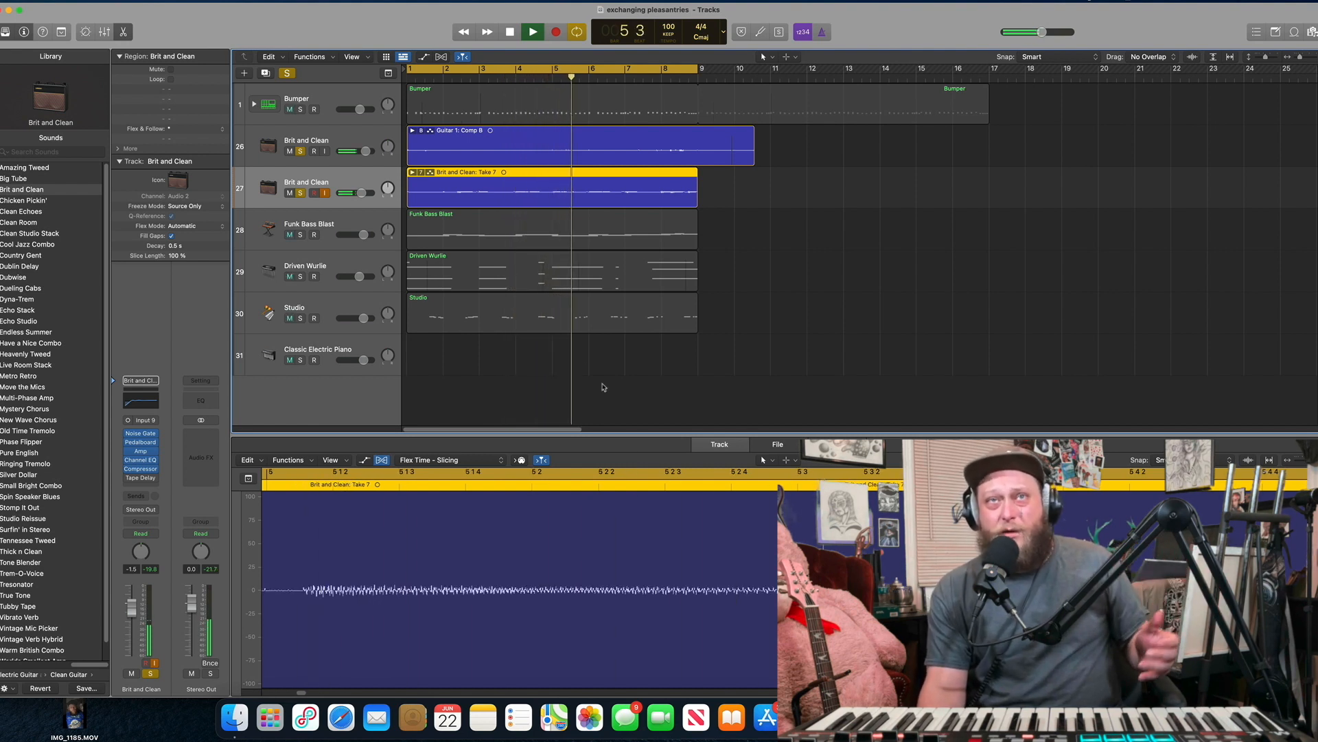
pyautogui.click(510, 32)
pyautogui.click(511, 32)
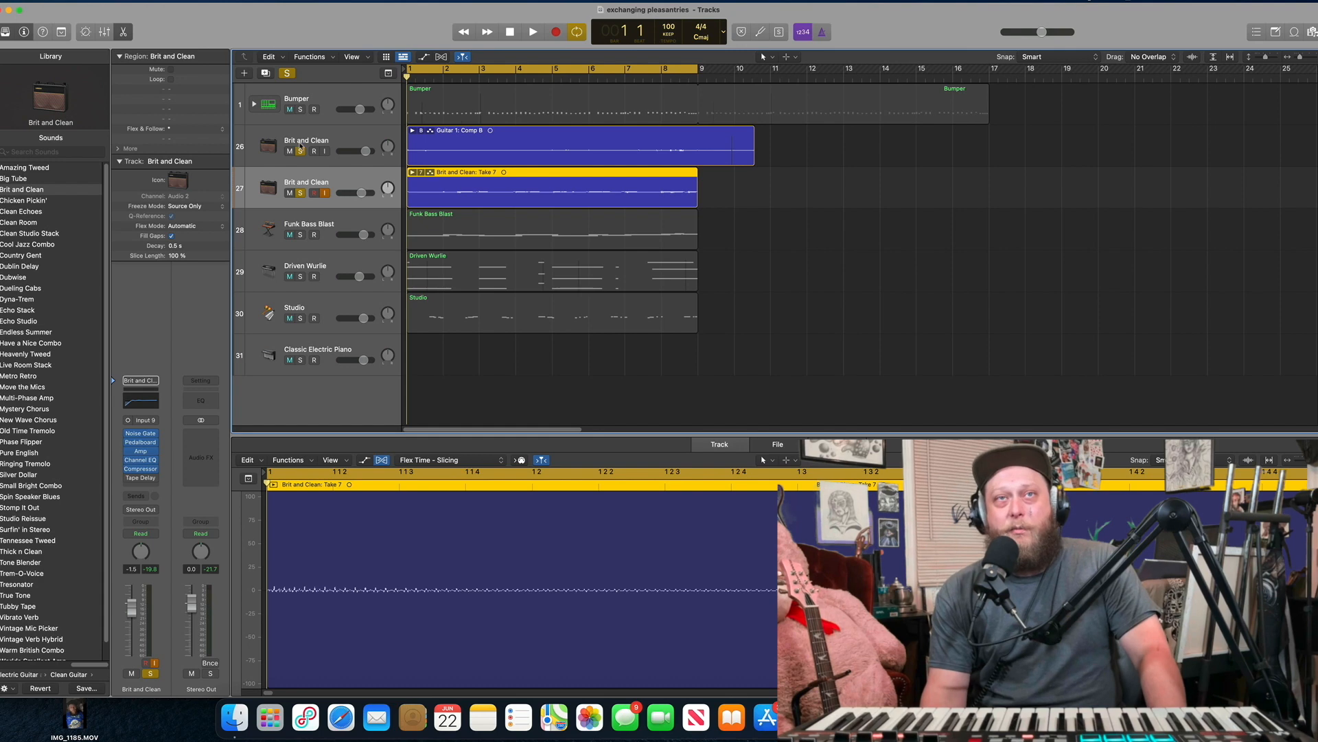
pyautogui.click(289, 73)
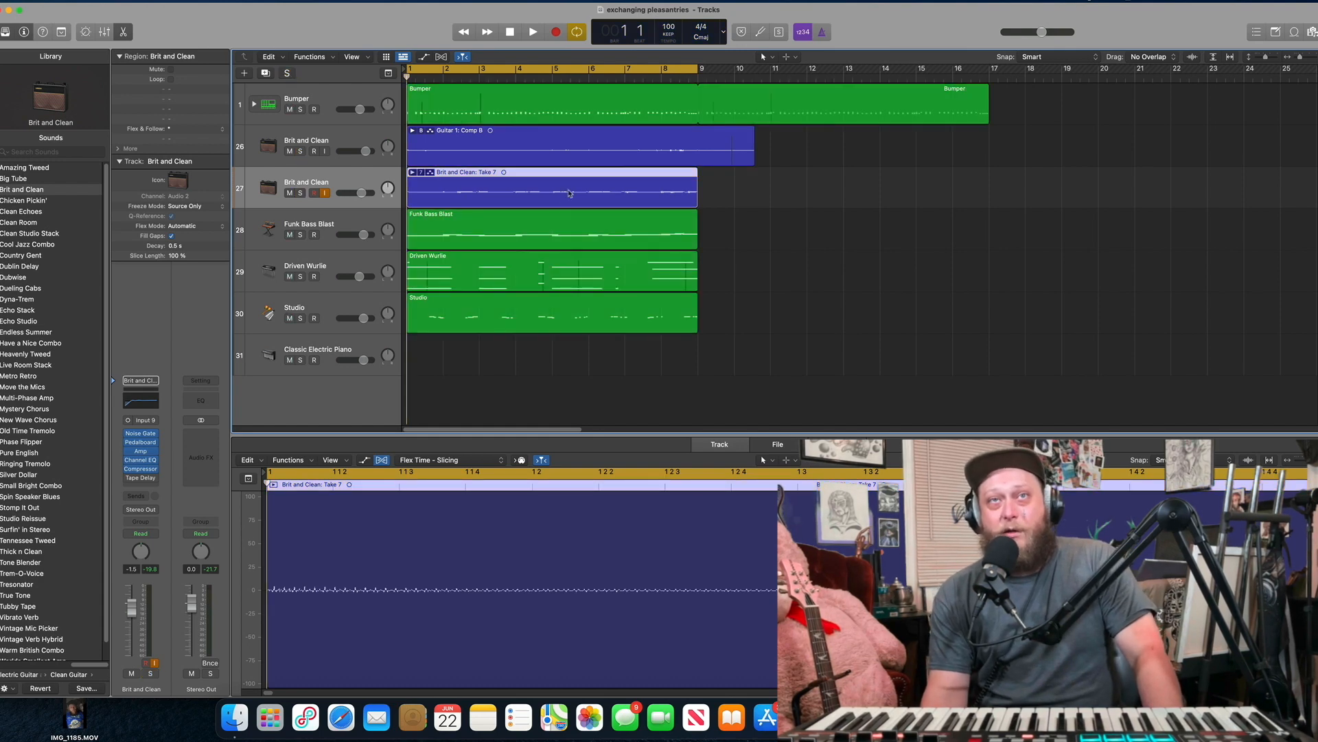
# - Solo the Driven Wurlie electric piano track and play it from the start
pyautogui.click(327, 265)
pyautogui.click(300, 277)
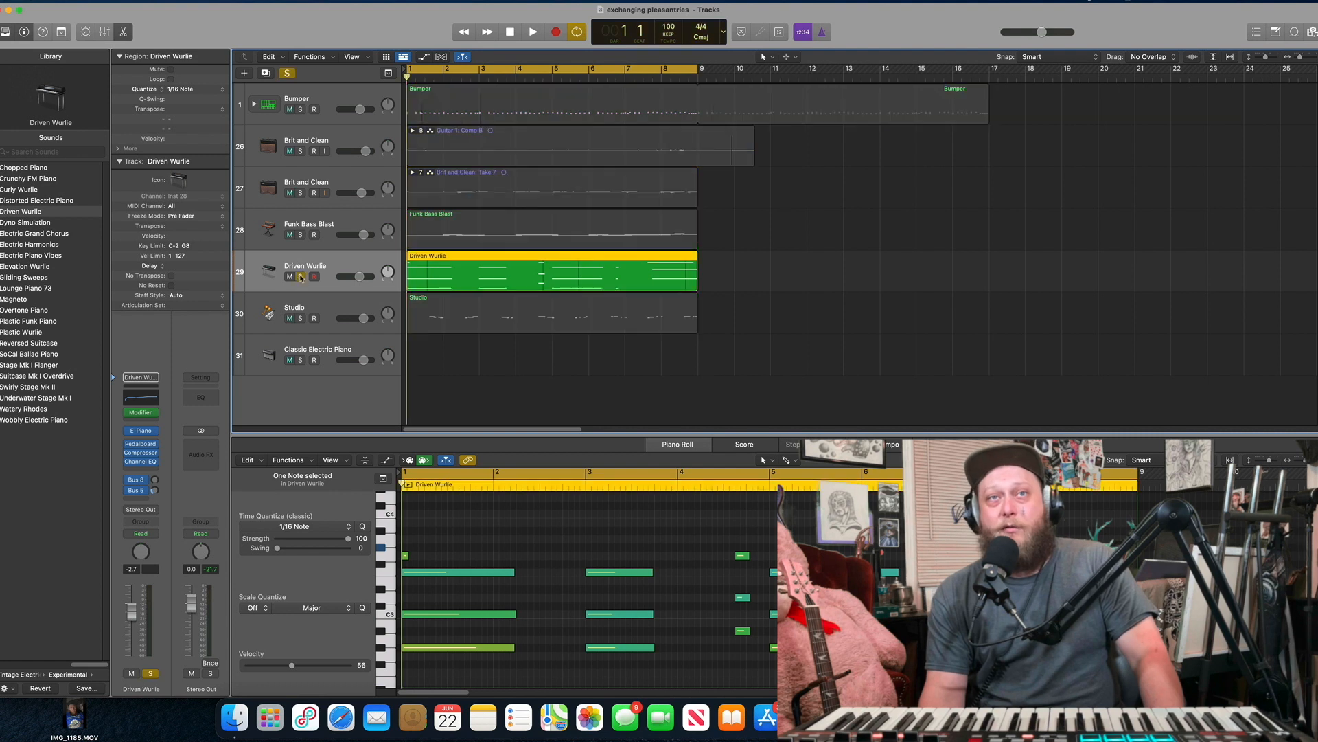
pyautogui.click(539, 34)
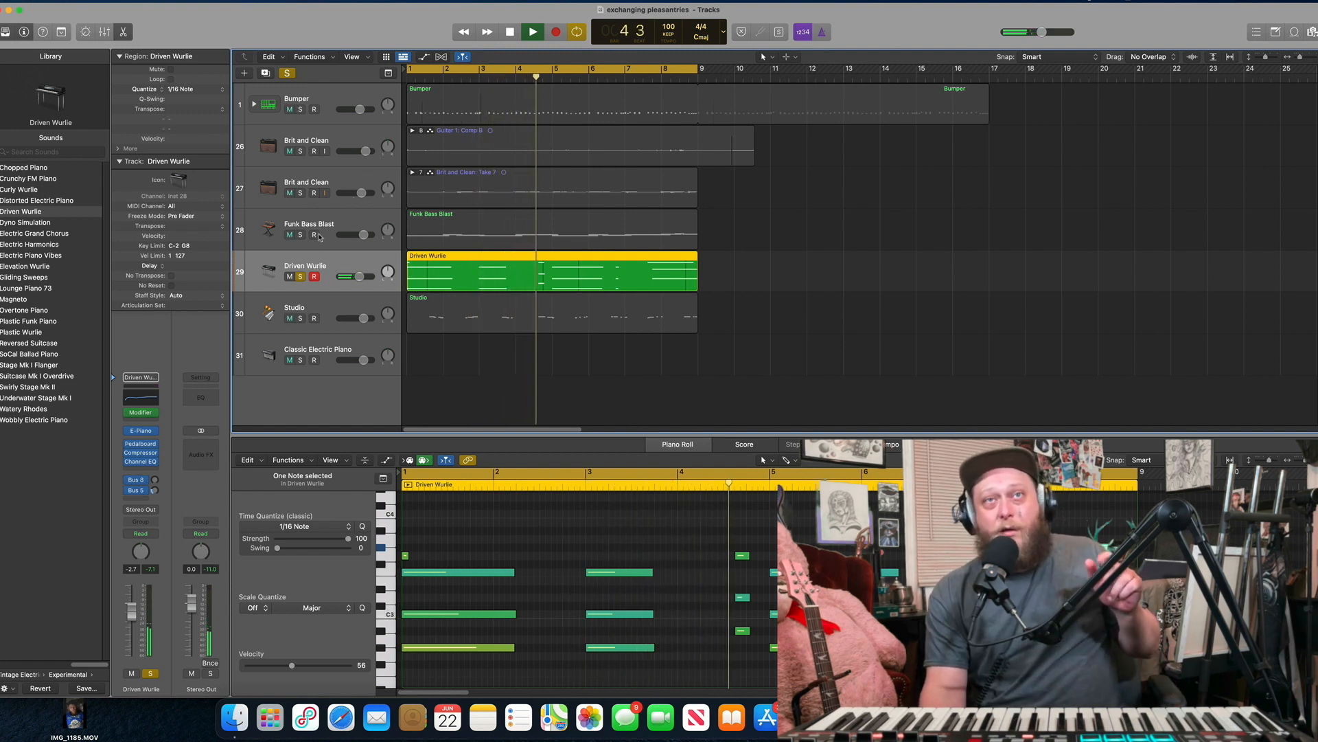
# - Switch the solo from Driven Wurlie to the Funk Bass Blast track and play the bass from the start
pyautogui.click(296, 240)
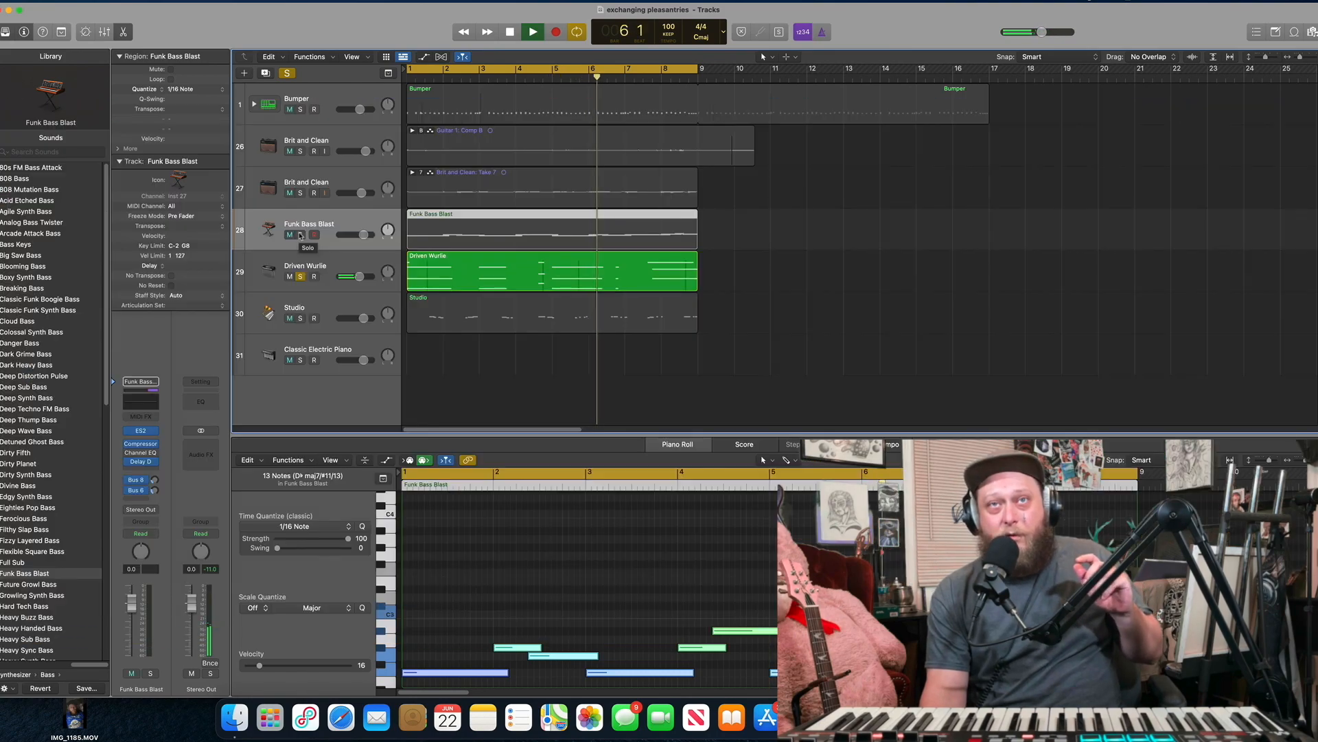
pyautogui.click(300, 276)
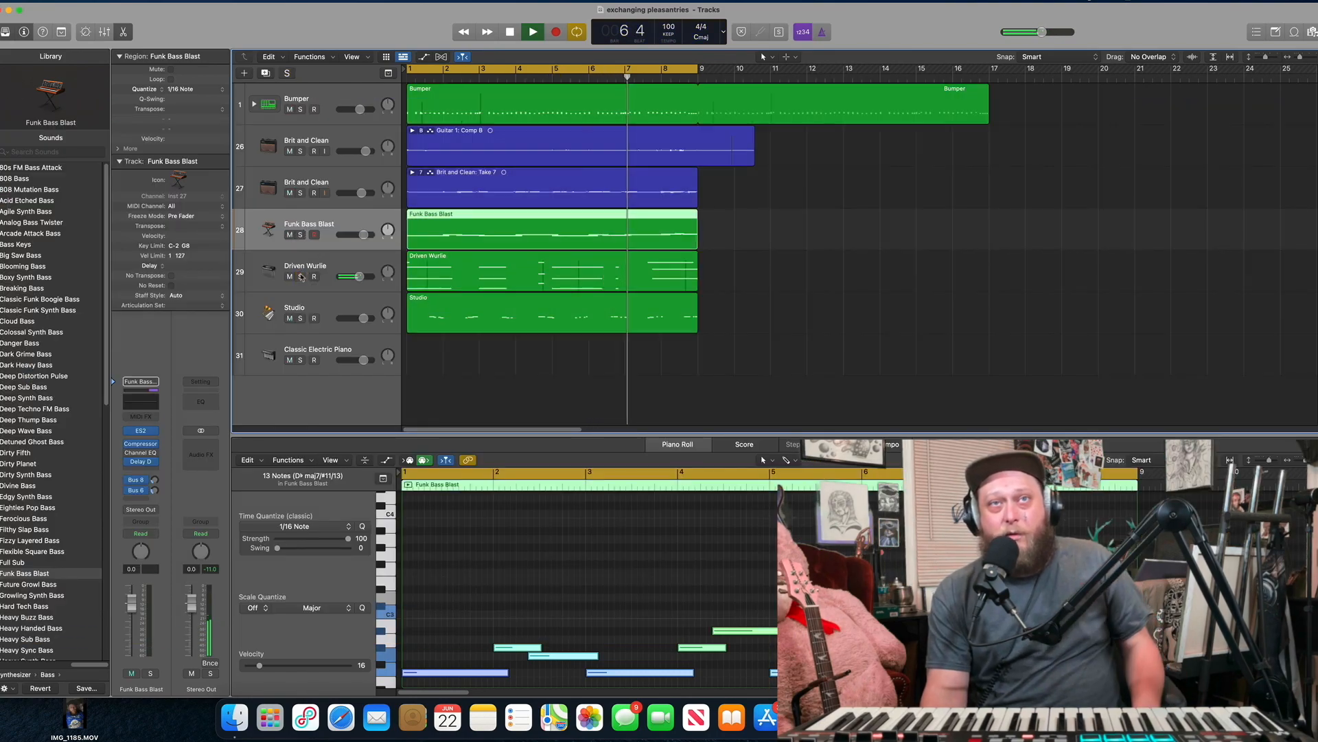
pyautogui.click(301, 235)
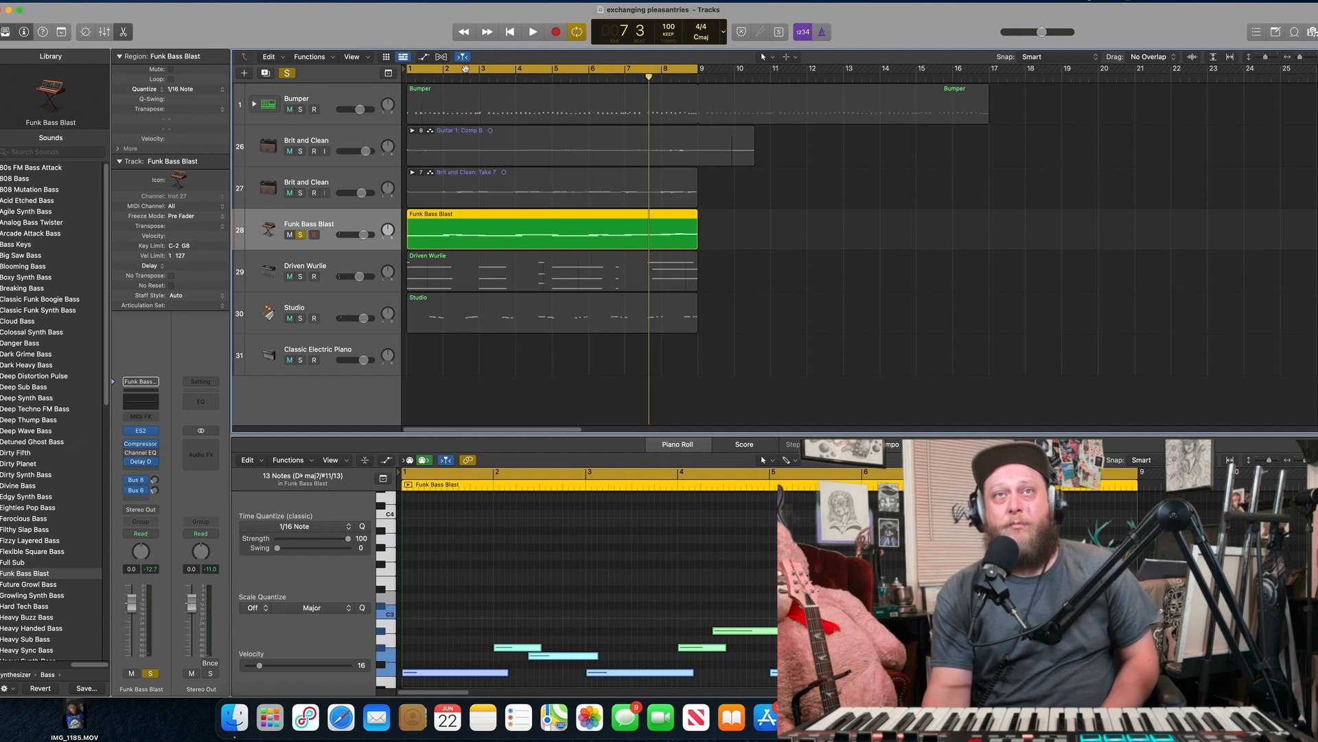
pyautogui.click(513, 32)
pyautogui.click(533, 33)
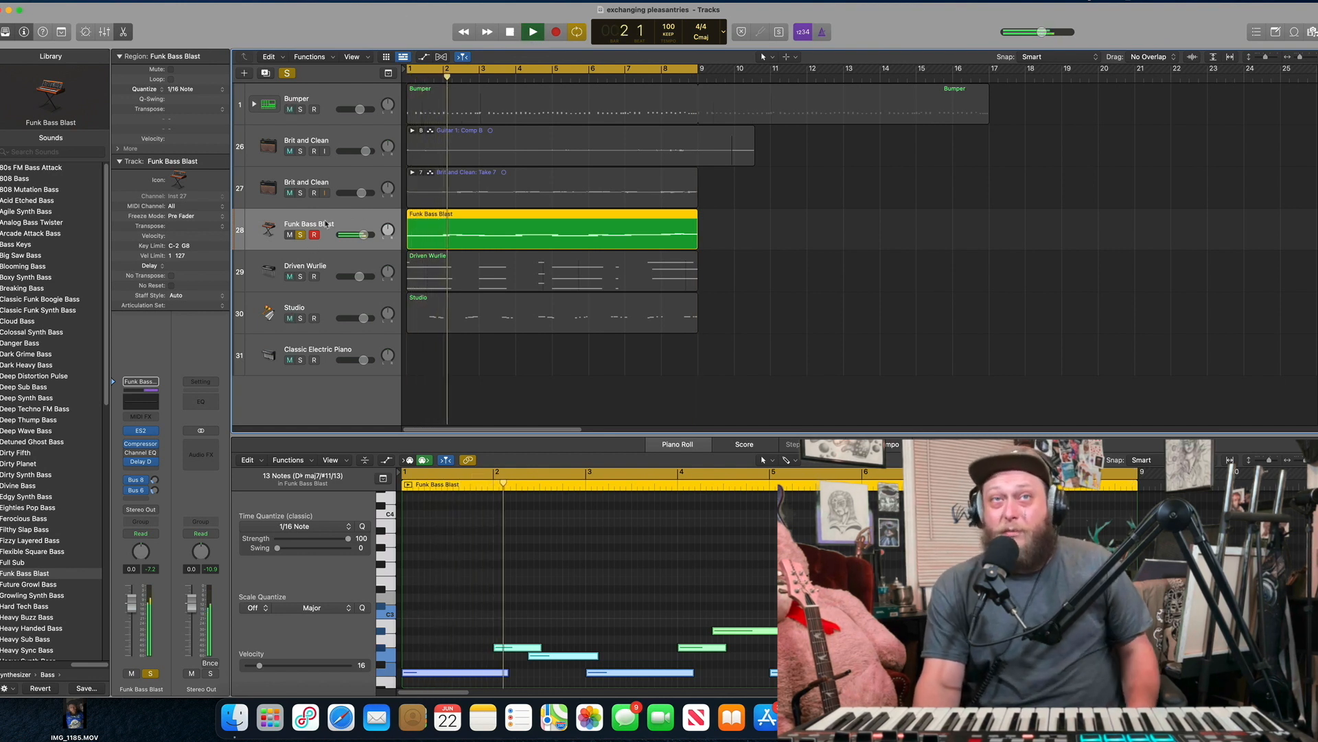
# - View the ES2 synthesizer settings of the Funk Bass Blast track during playback and close its window
pyautogui.click(142, 430)
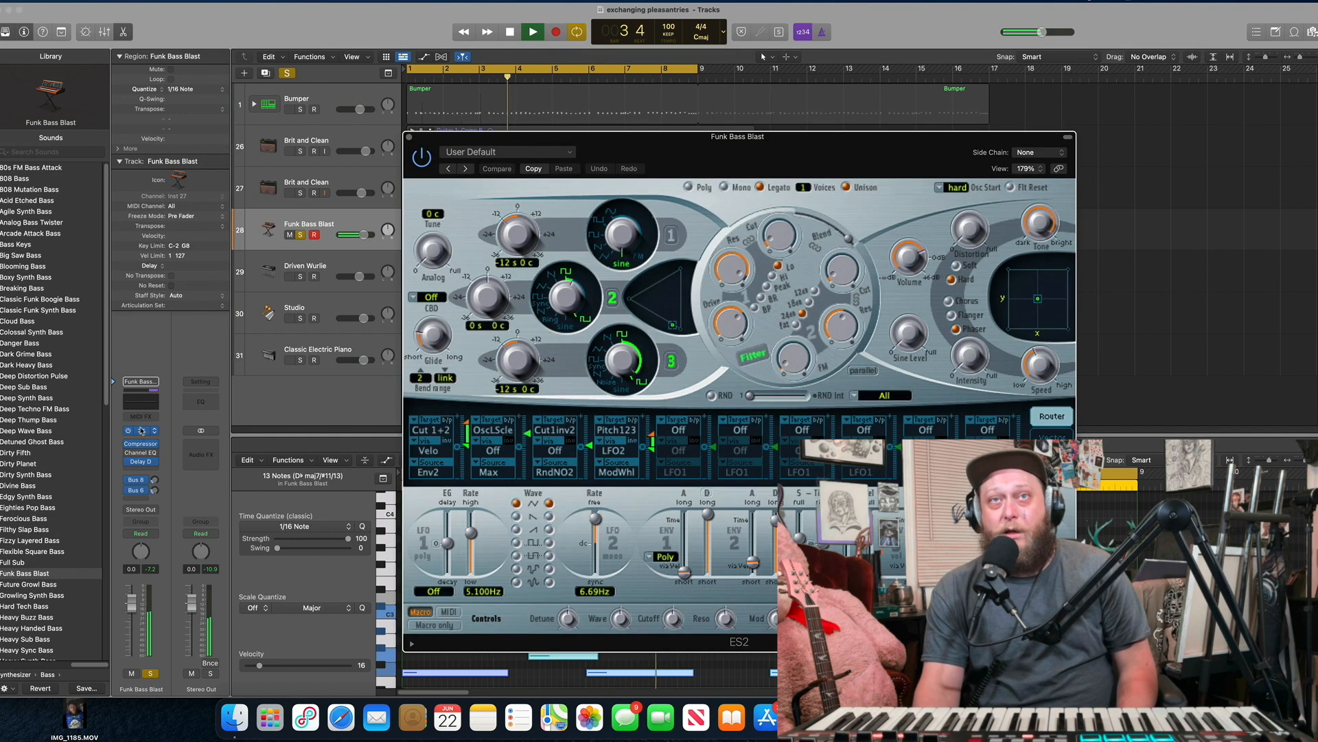
pyautogui.moveTo(751, 145); pyautogui.dragTo(660, 142)
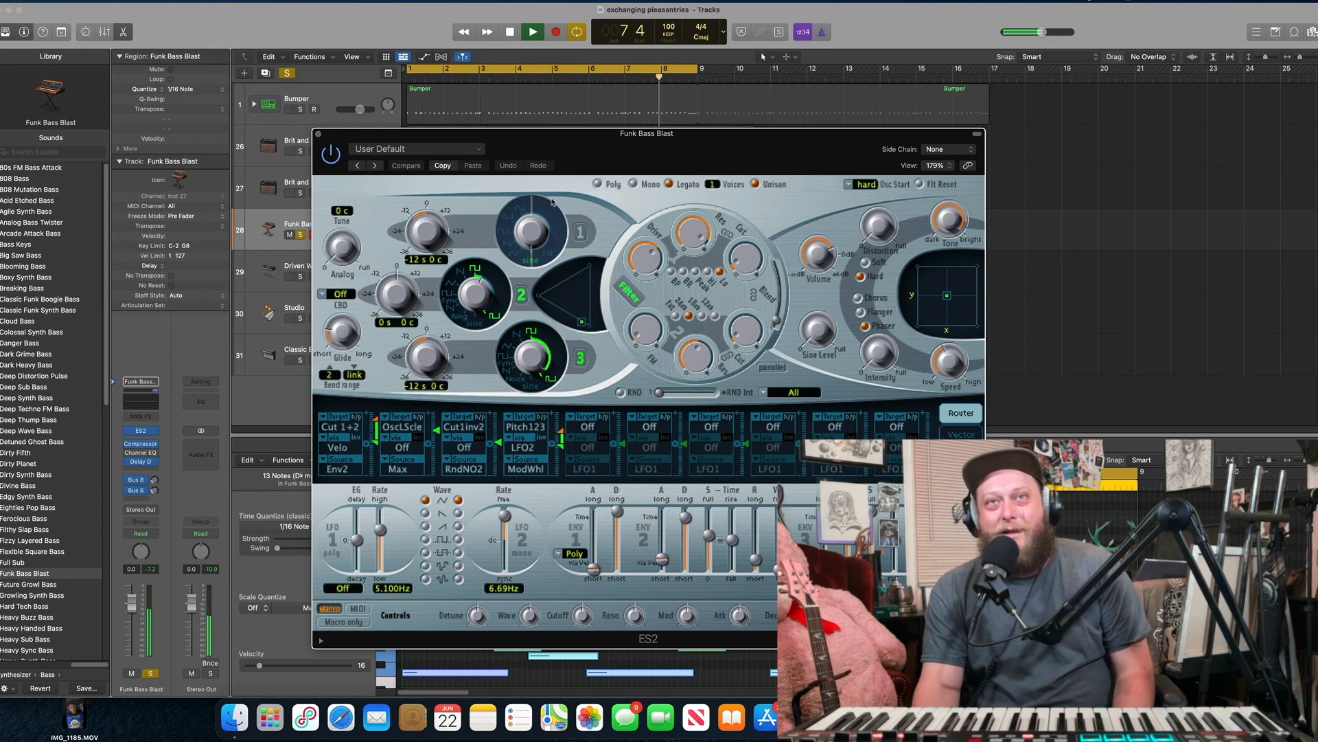
pyautogui.click(318, 135)
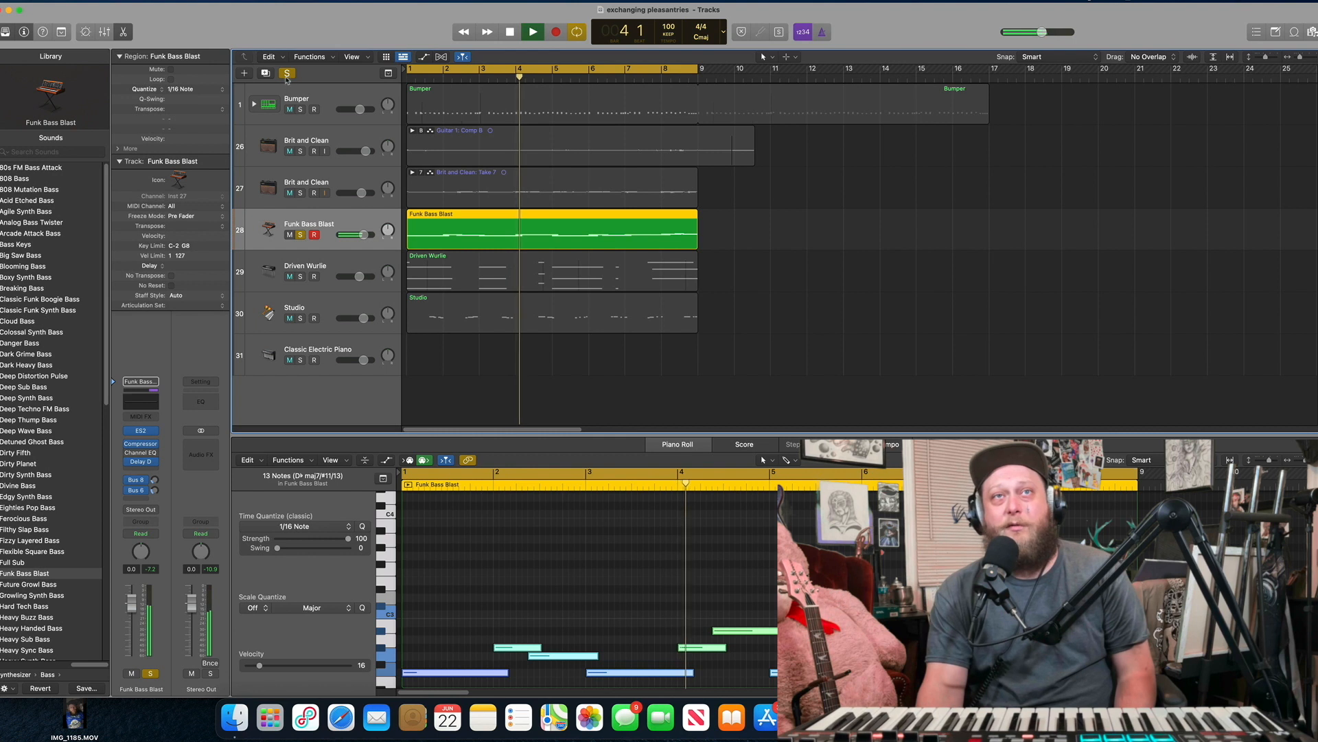
# - Listen to Driven Wurlie together with Funk Bass Blast, and unsolo both tracks
pyautogui.click(301, 277)
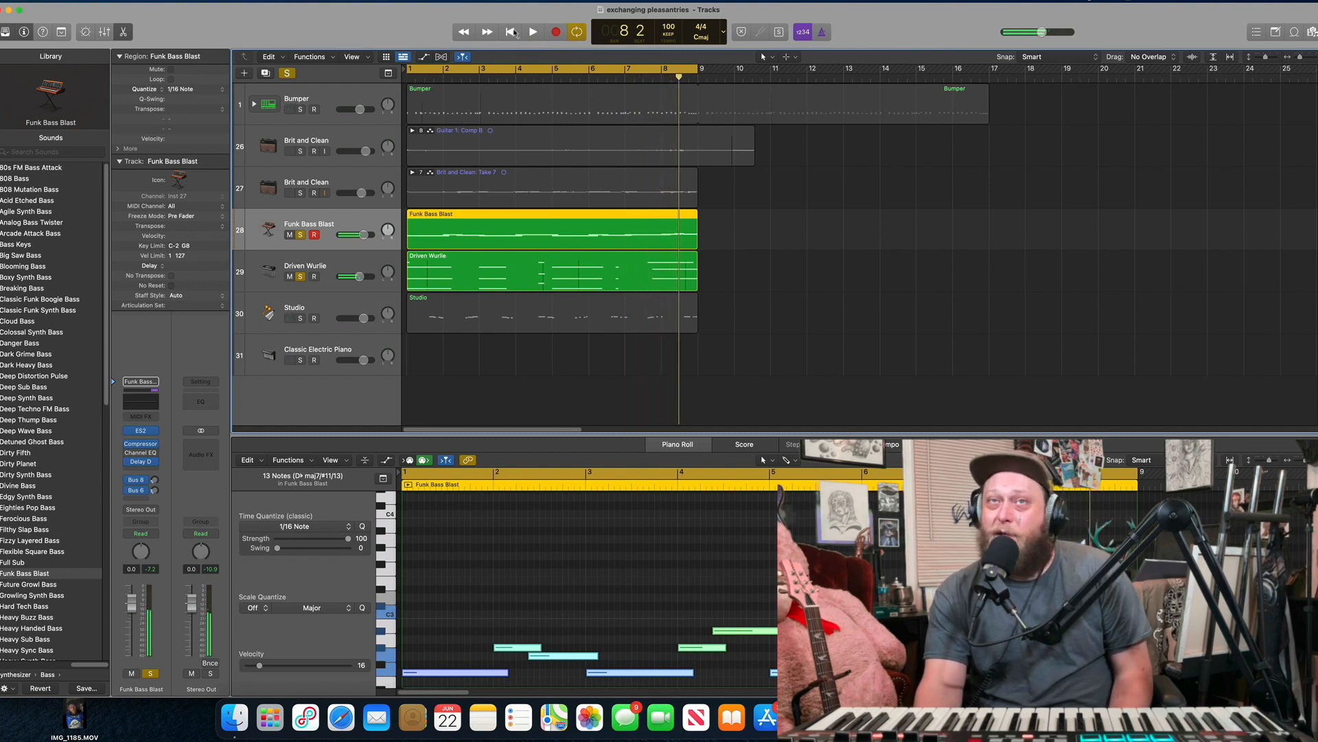
pyautogui.click(298, 235)
pyautogui.click(298, 276)
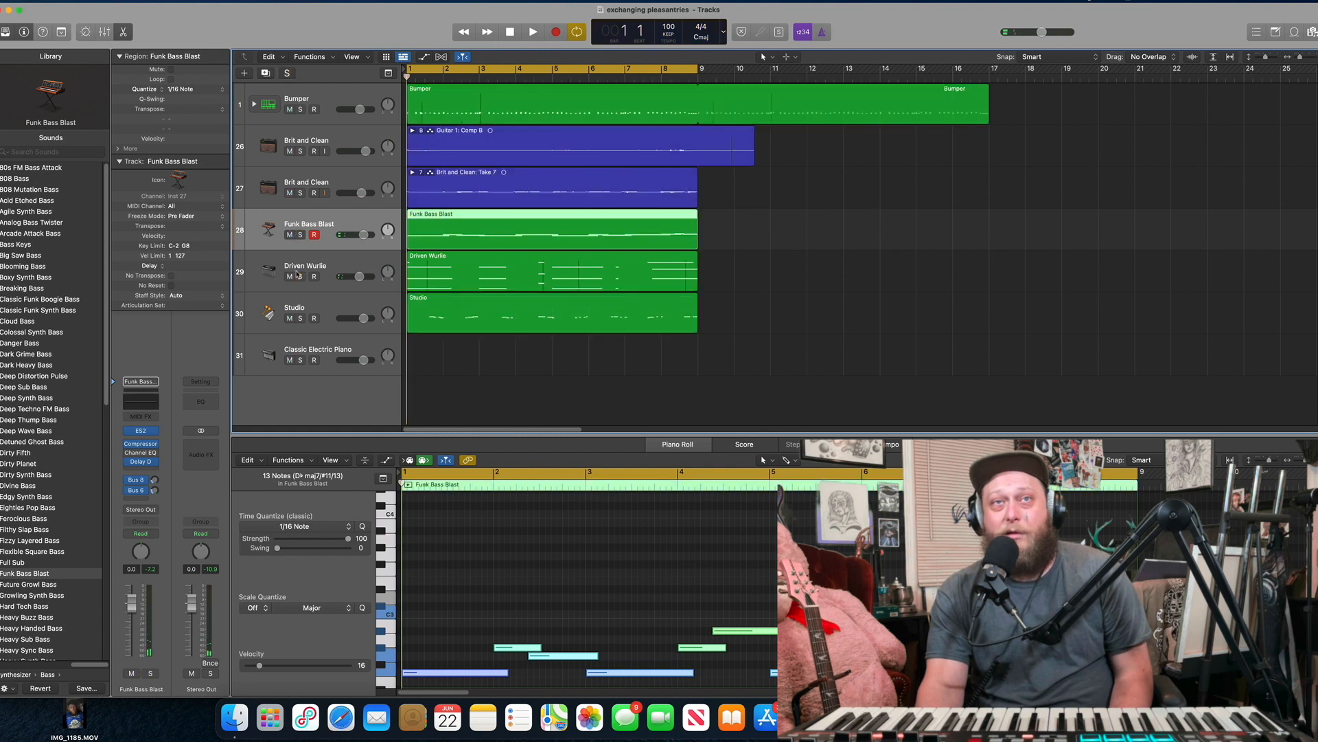
# - Solo both Brit and Clean guitar tracks and play them together, toggling the second guitar's solo during playback
pyautogui.click(300, 151)
pyautogui.click(300, 193)
pyautogui.click(531, 33)
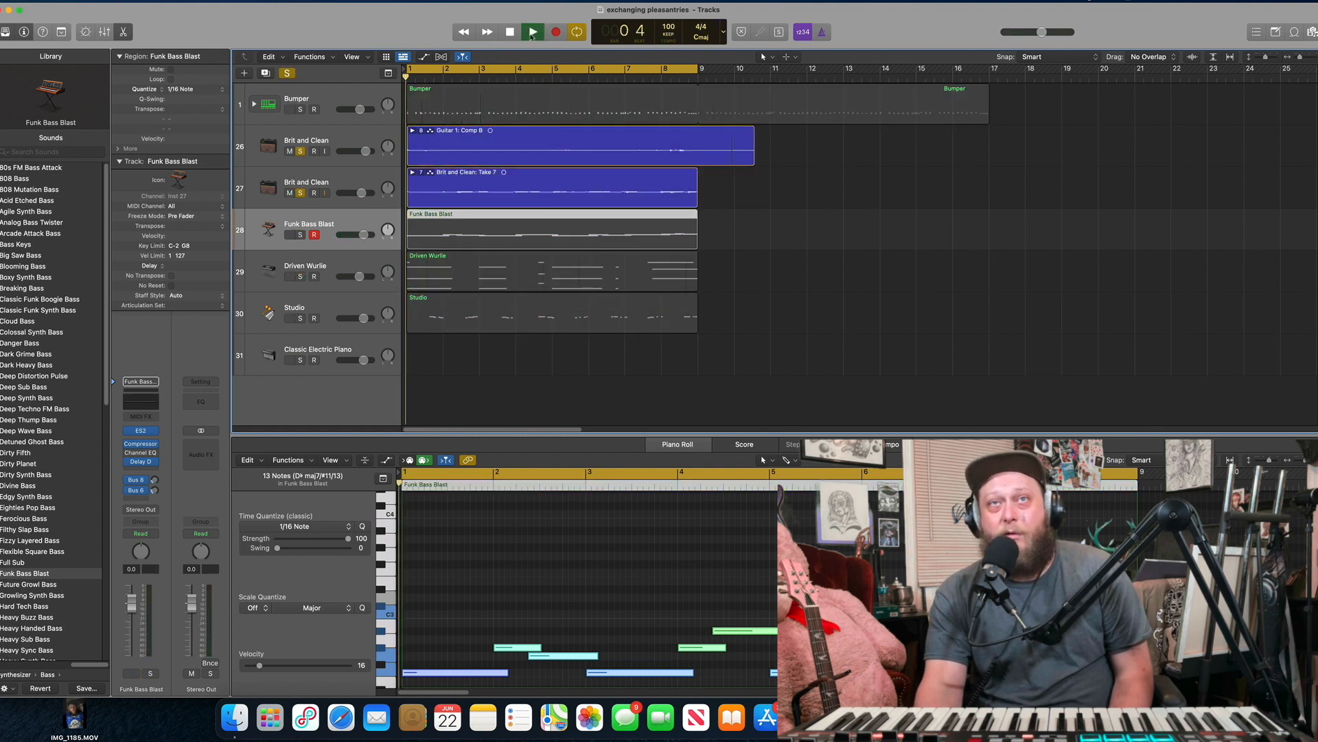
pyautogui.click(299, 193)
pyautogui.click(300, 193)
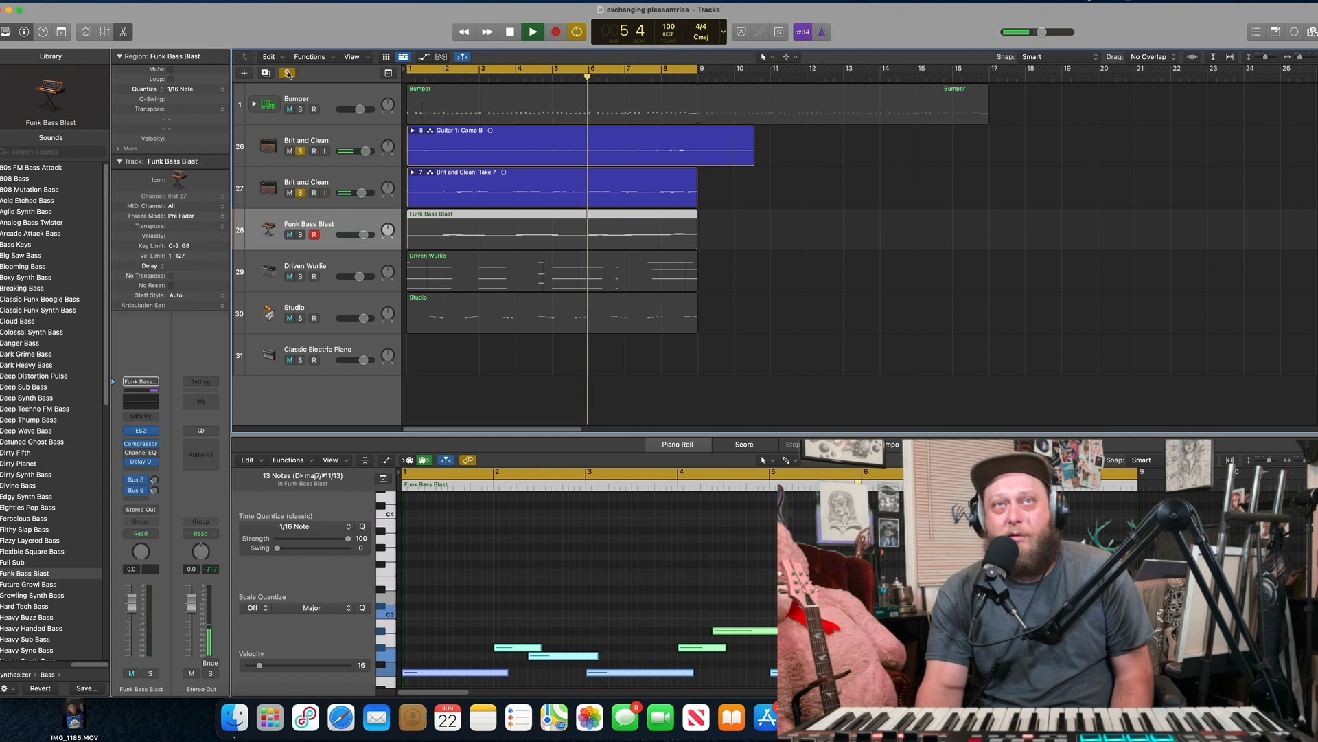
pyautogui.click(509, 33)
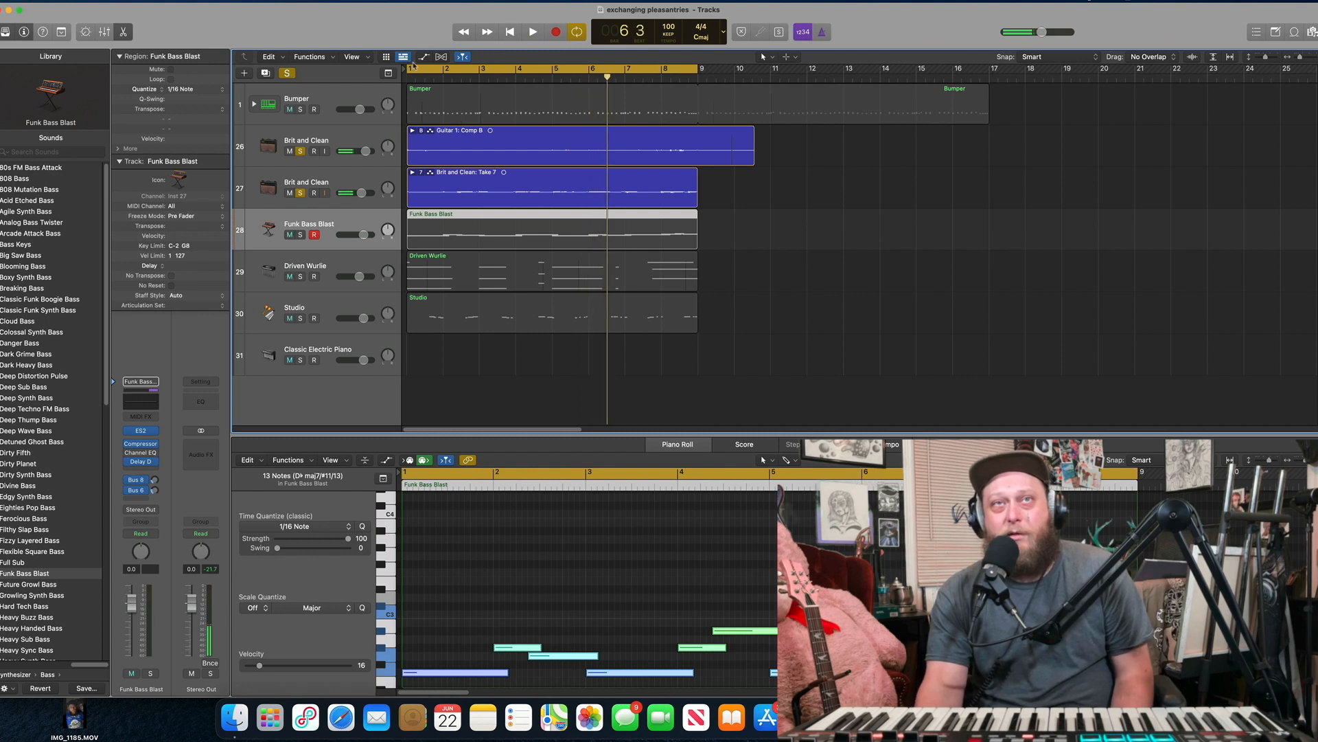
# - Clear the guitar solos and solo the Bumper drums and Studio percussion tracks instead
pyautogui.click(289, 73)
pyautogui.click(301, 110)
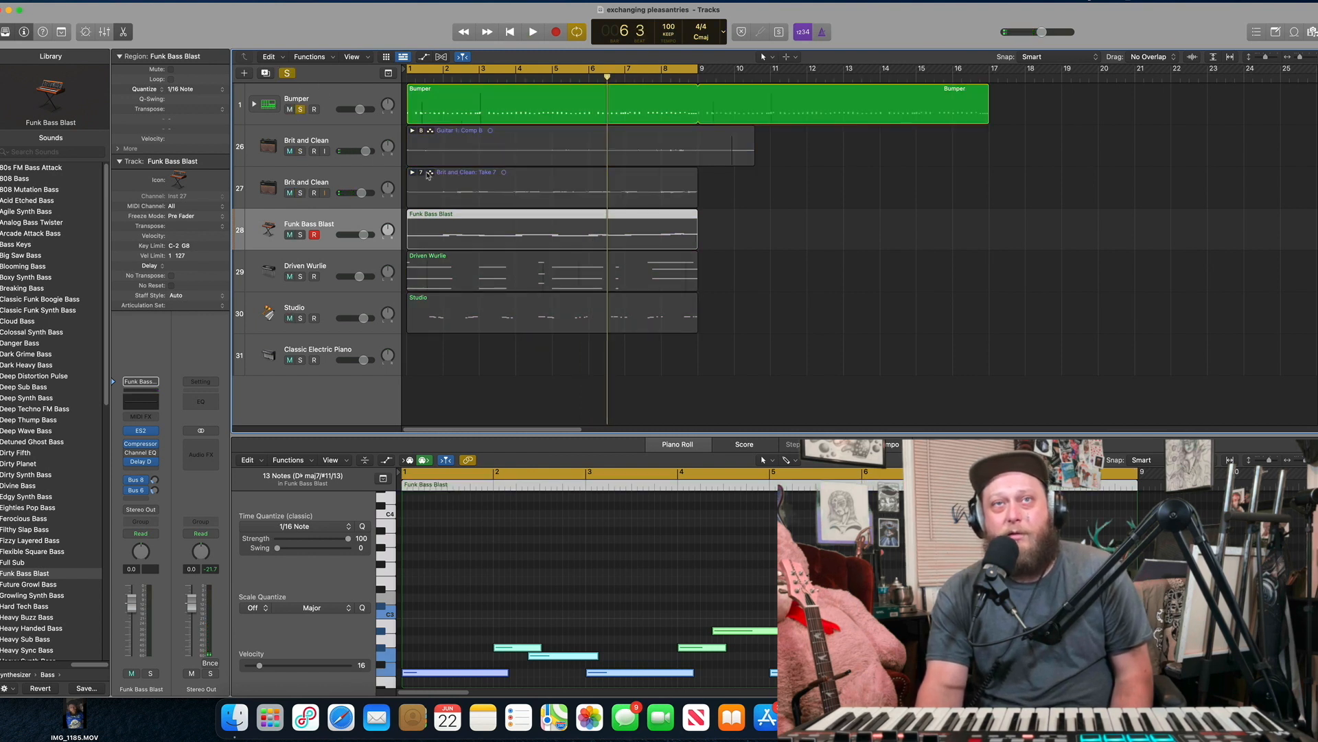
pyautogui.click(300, 319)
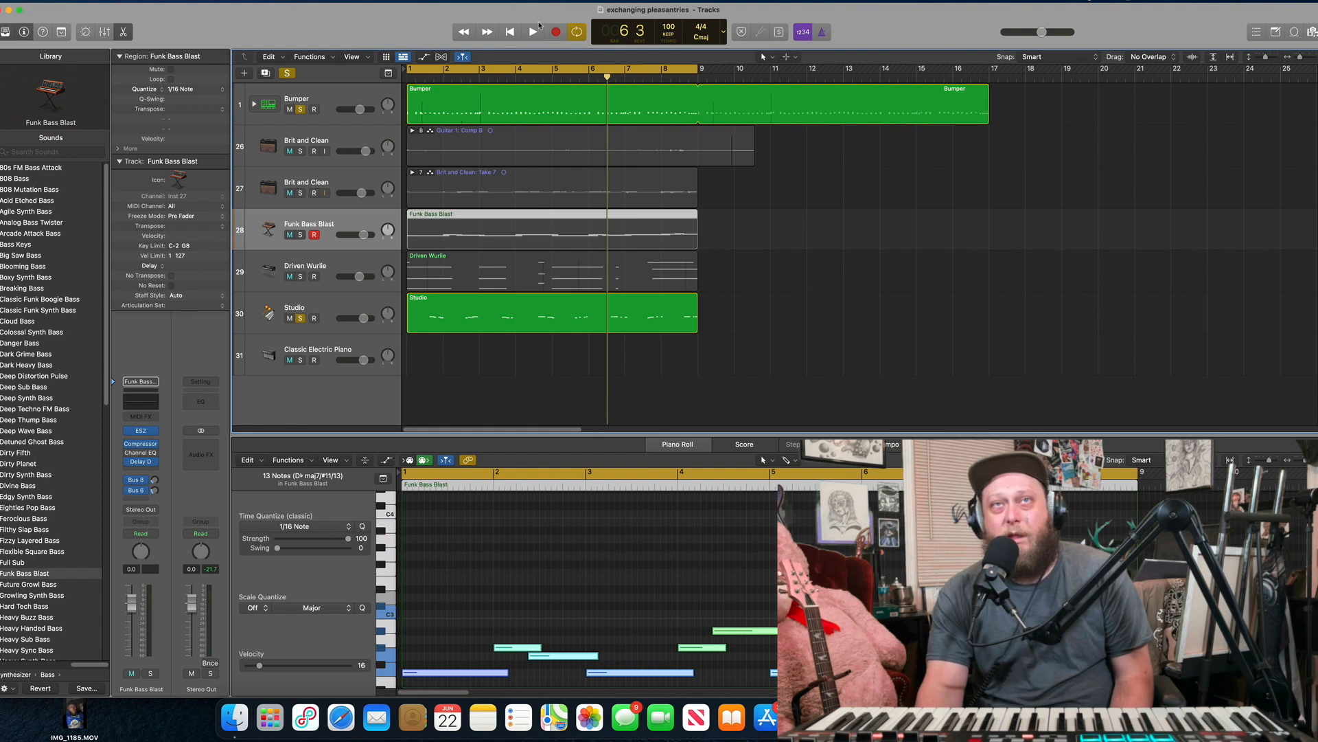